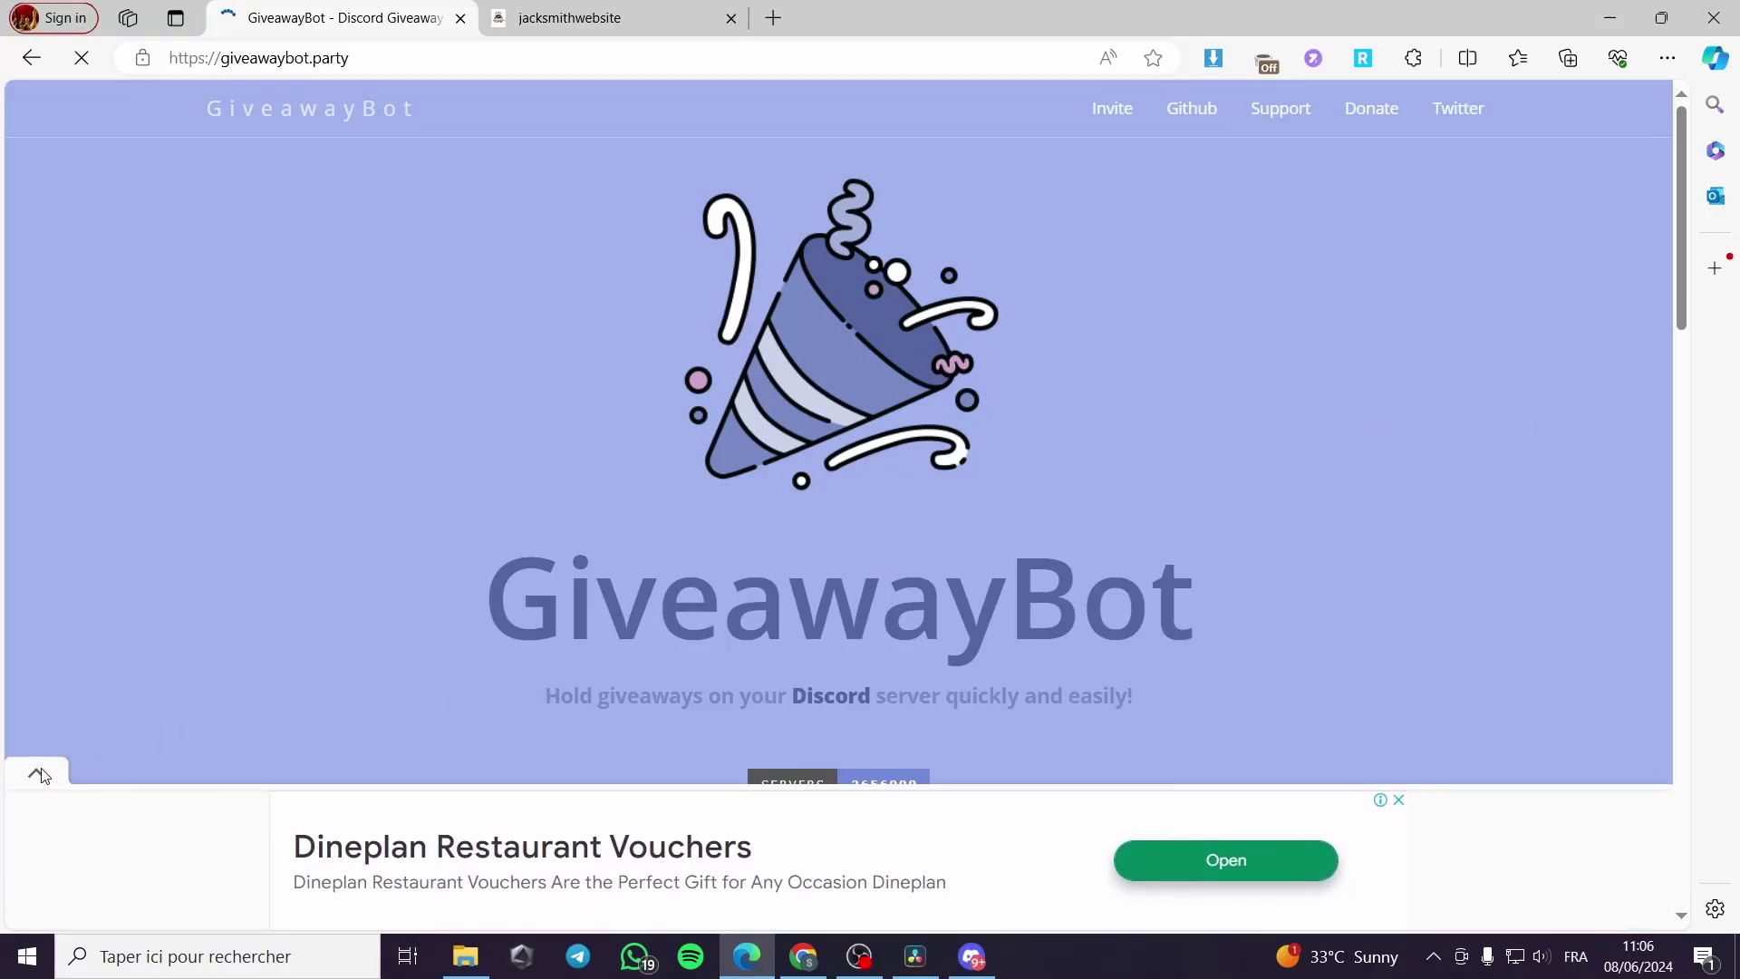
Step: Collapse the advertisement on the GiveawayBot website and start adding the bot to Discord
{"action": "left_click", "coordinate": [36, 771]}
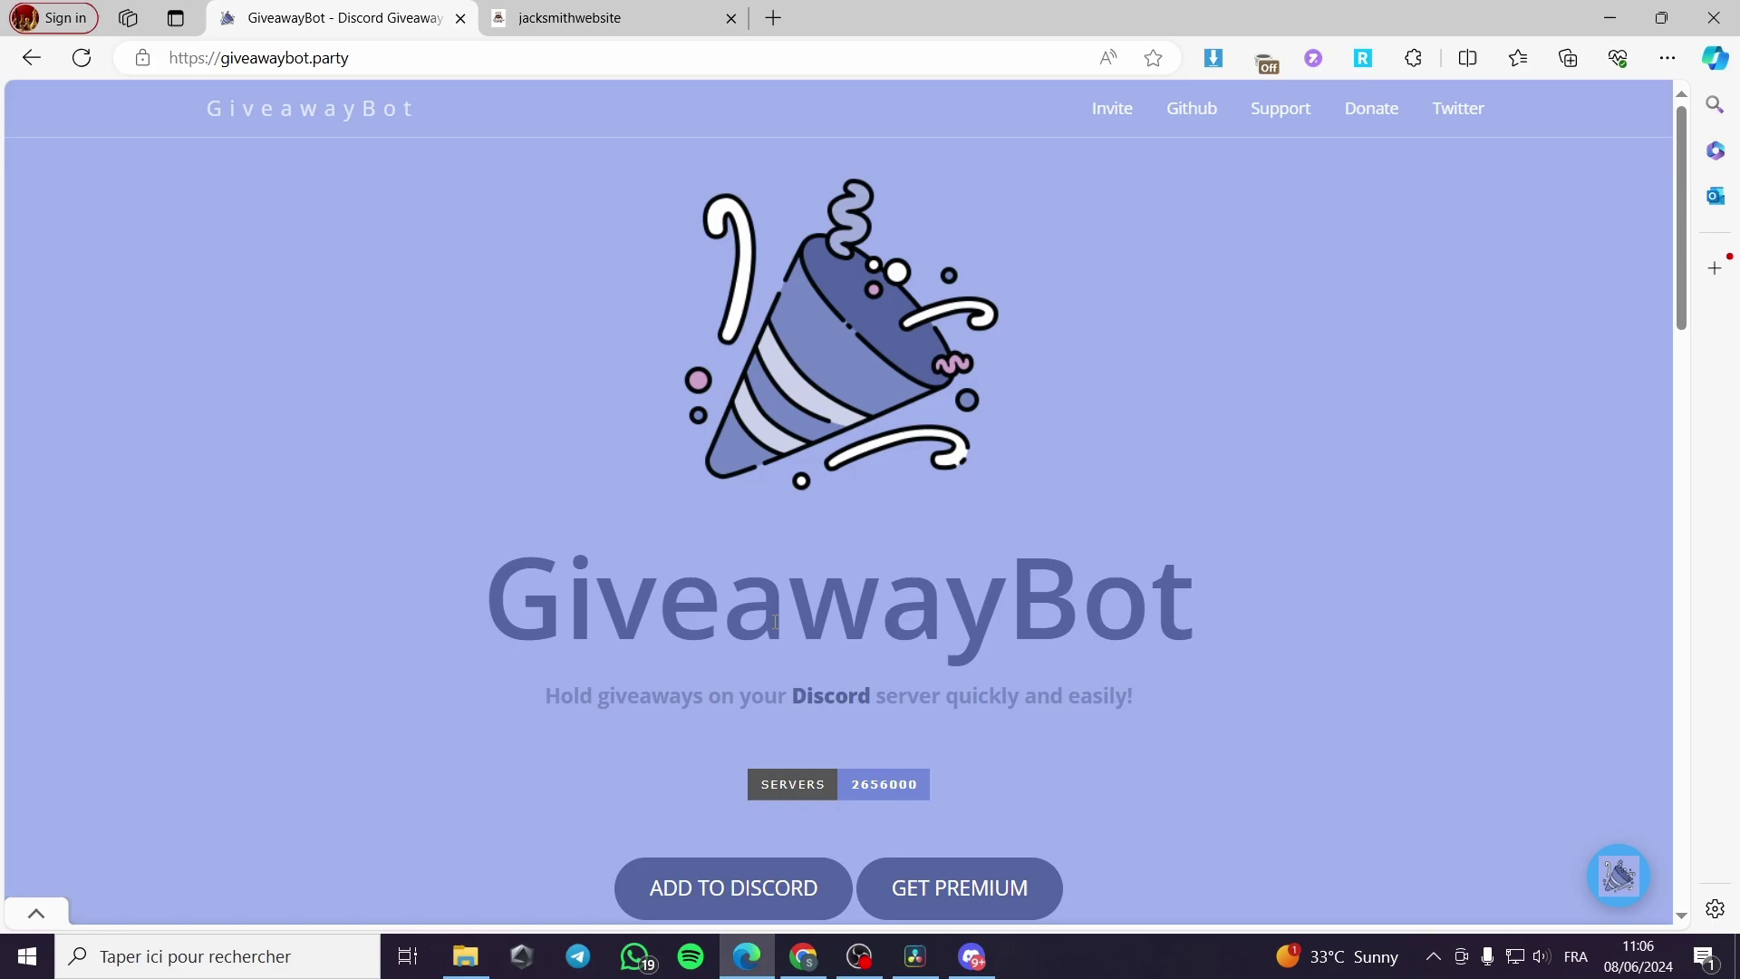
{"action": "mouse_move", "coordinate": [844, 417]}
{"action": "scroll", "coordinate": [774, 431], "scroll_direction": "down", "scroll_amount": 1}
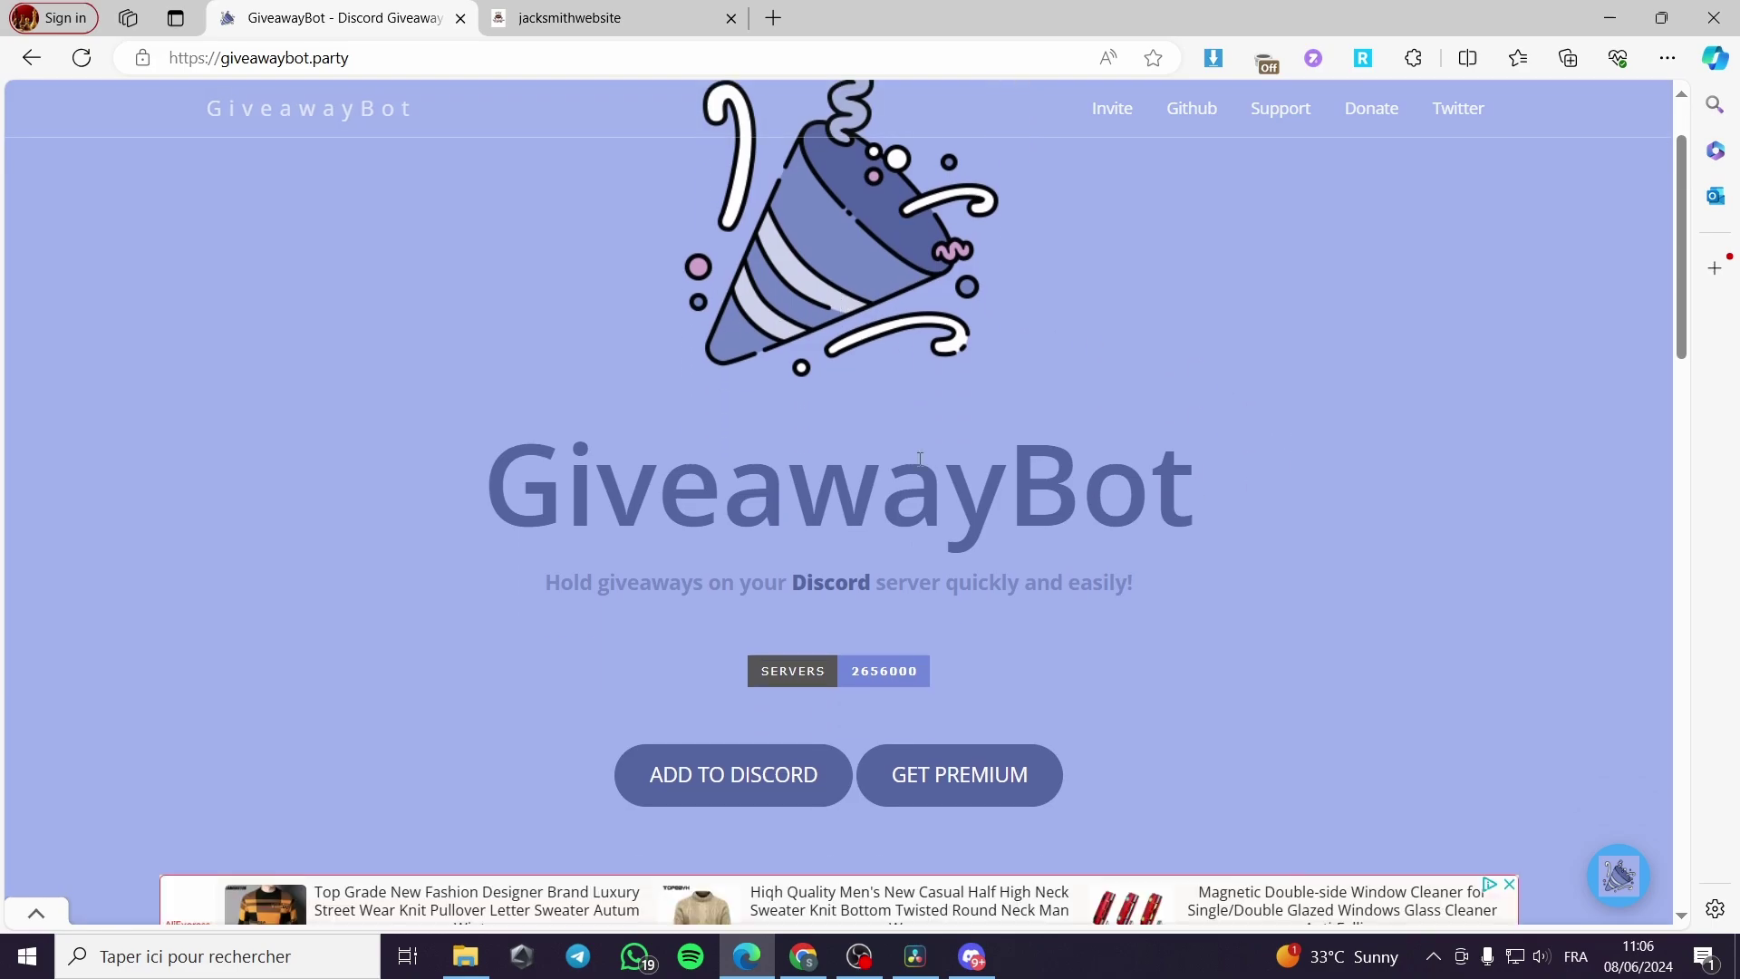
{"action": "scroll", "coordinate": [890, 484], "scroll_direction": "up", "scroll_amount": 1}
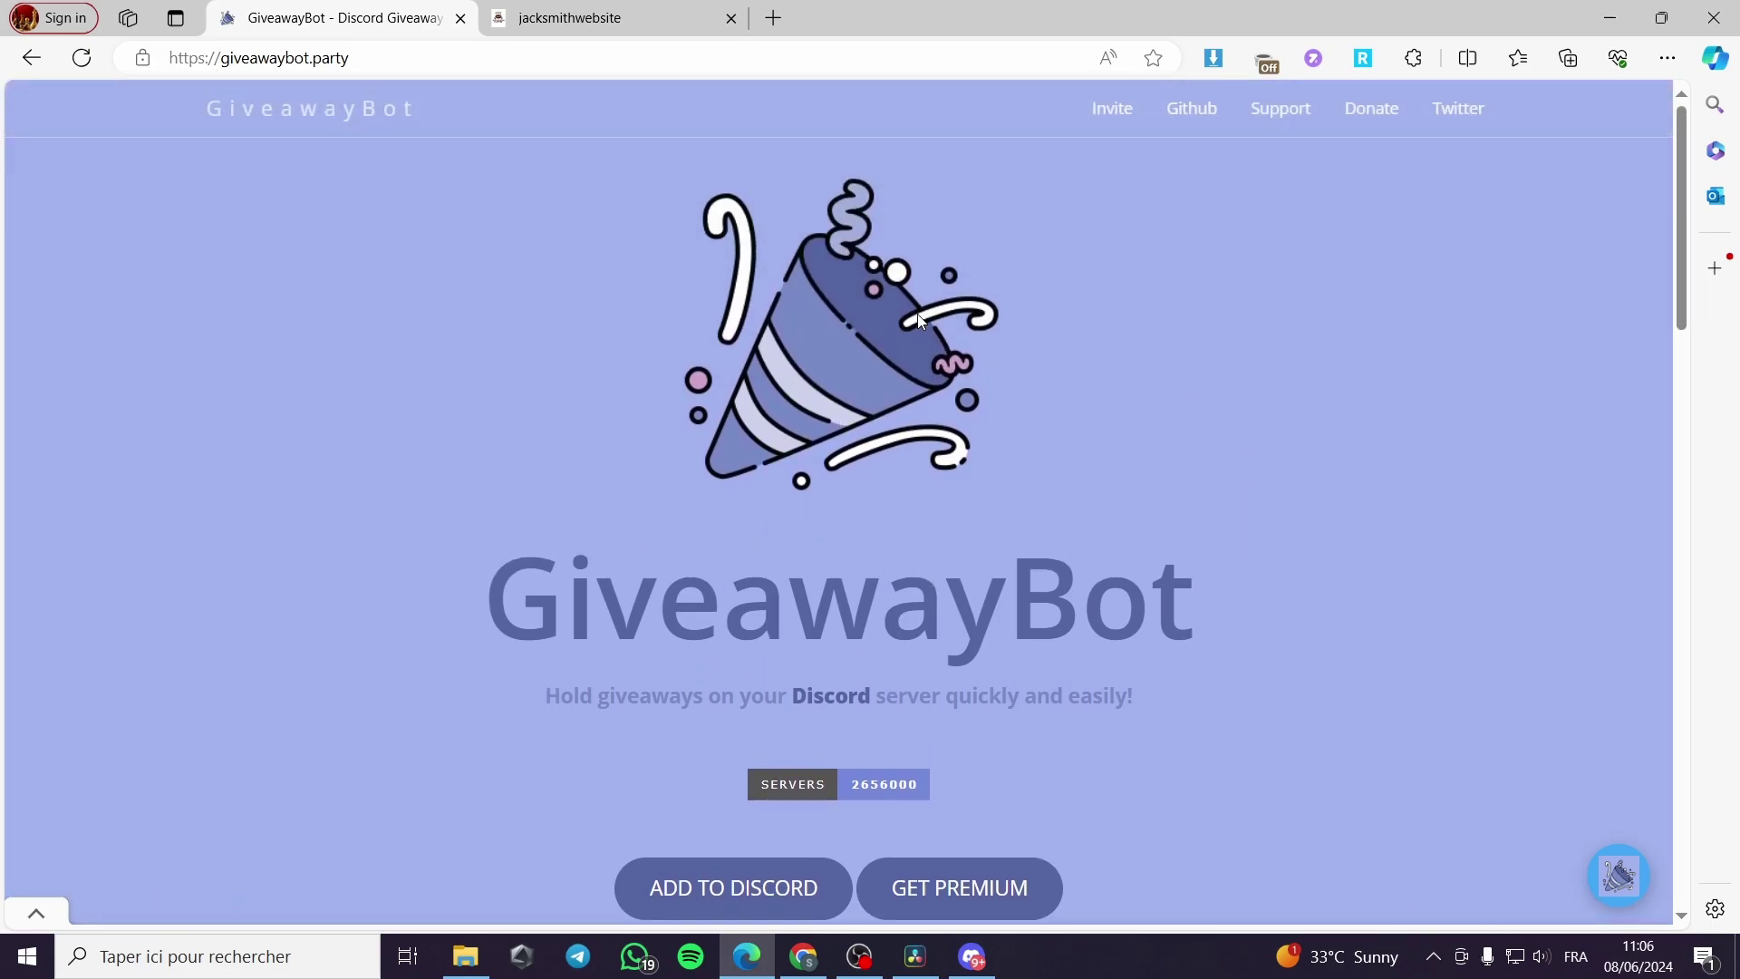
{"action": "scroll", "coordinate": [775, 583], "scroll_direction": "down", "scroll_amount": 1}
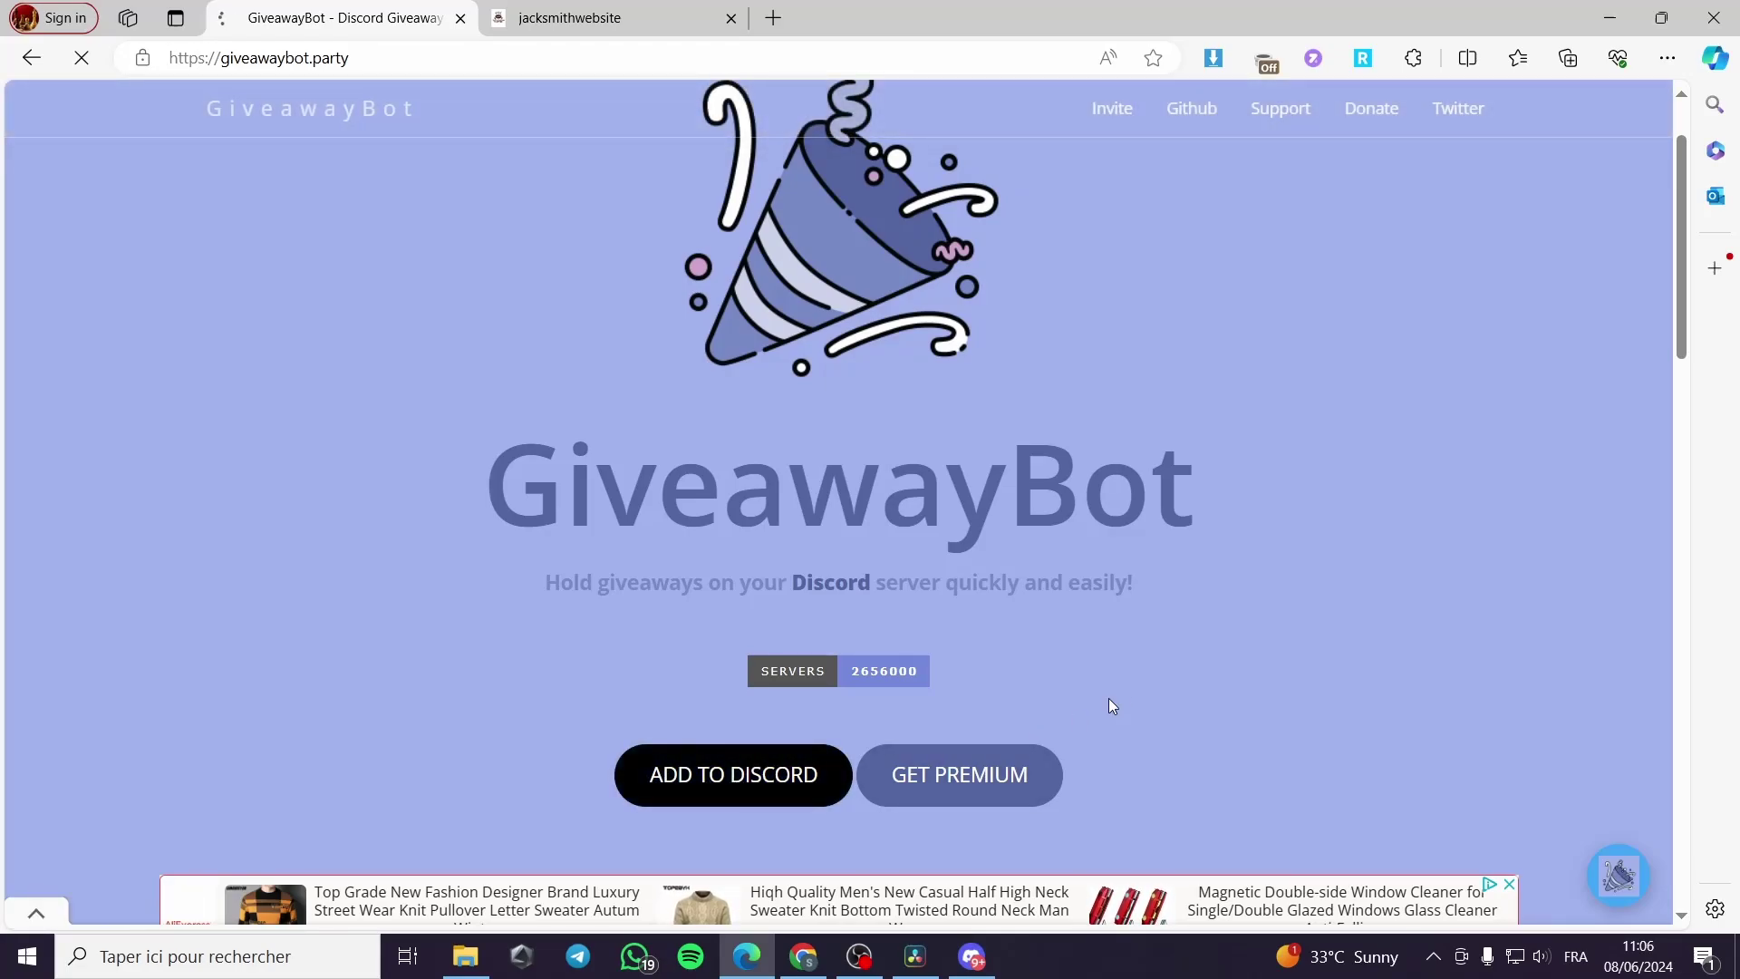
{"action": "left_click", "coordinate": [742, 790]}
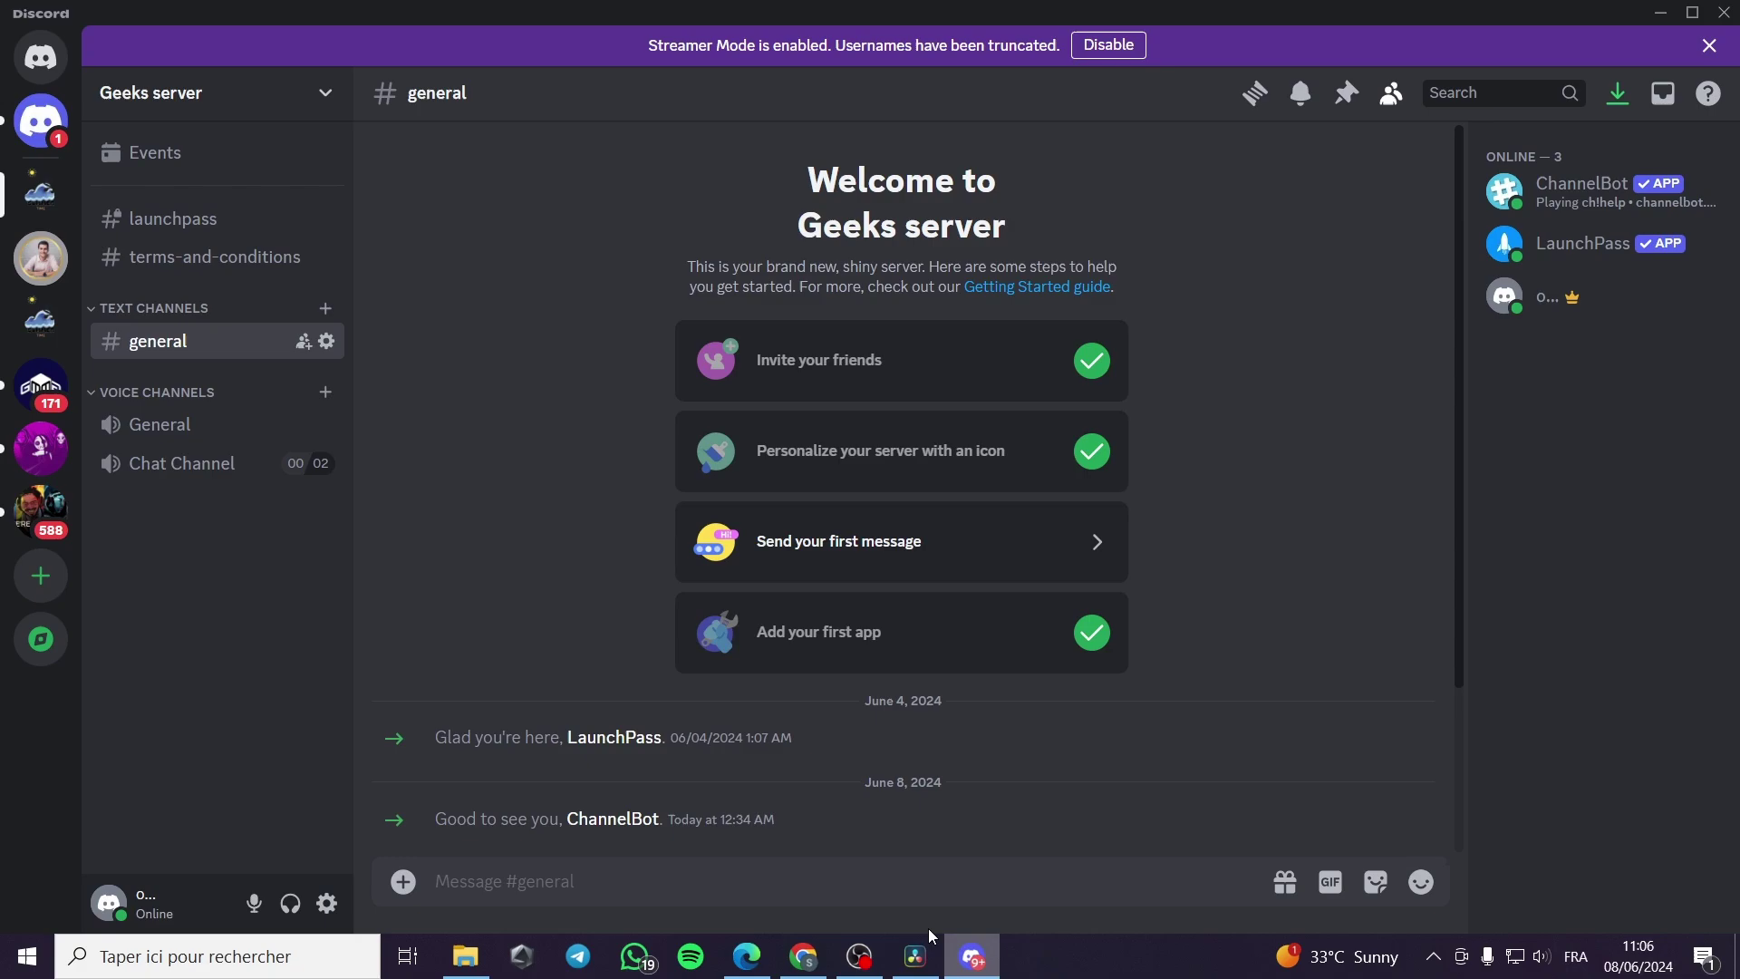
Step: Choose Geeks server as GiveawayBot's destination and authorize the bot with all its requested permissions
{"action": "key", "text": "alt+Tab"}
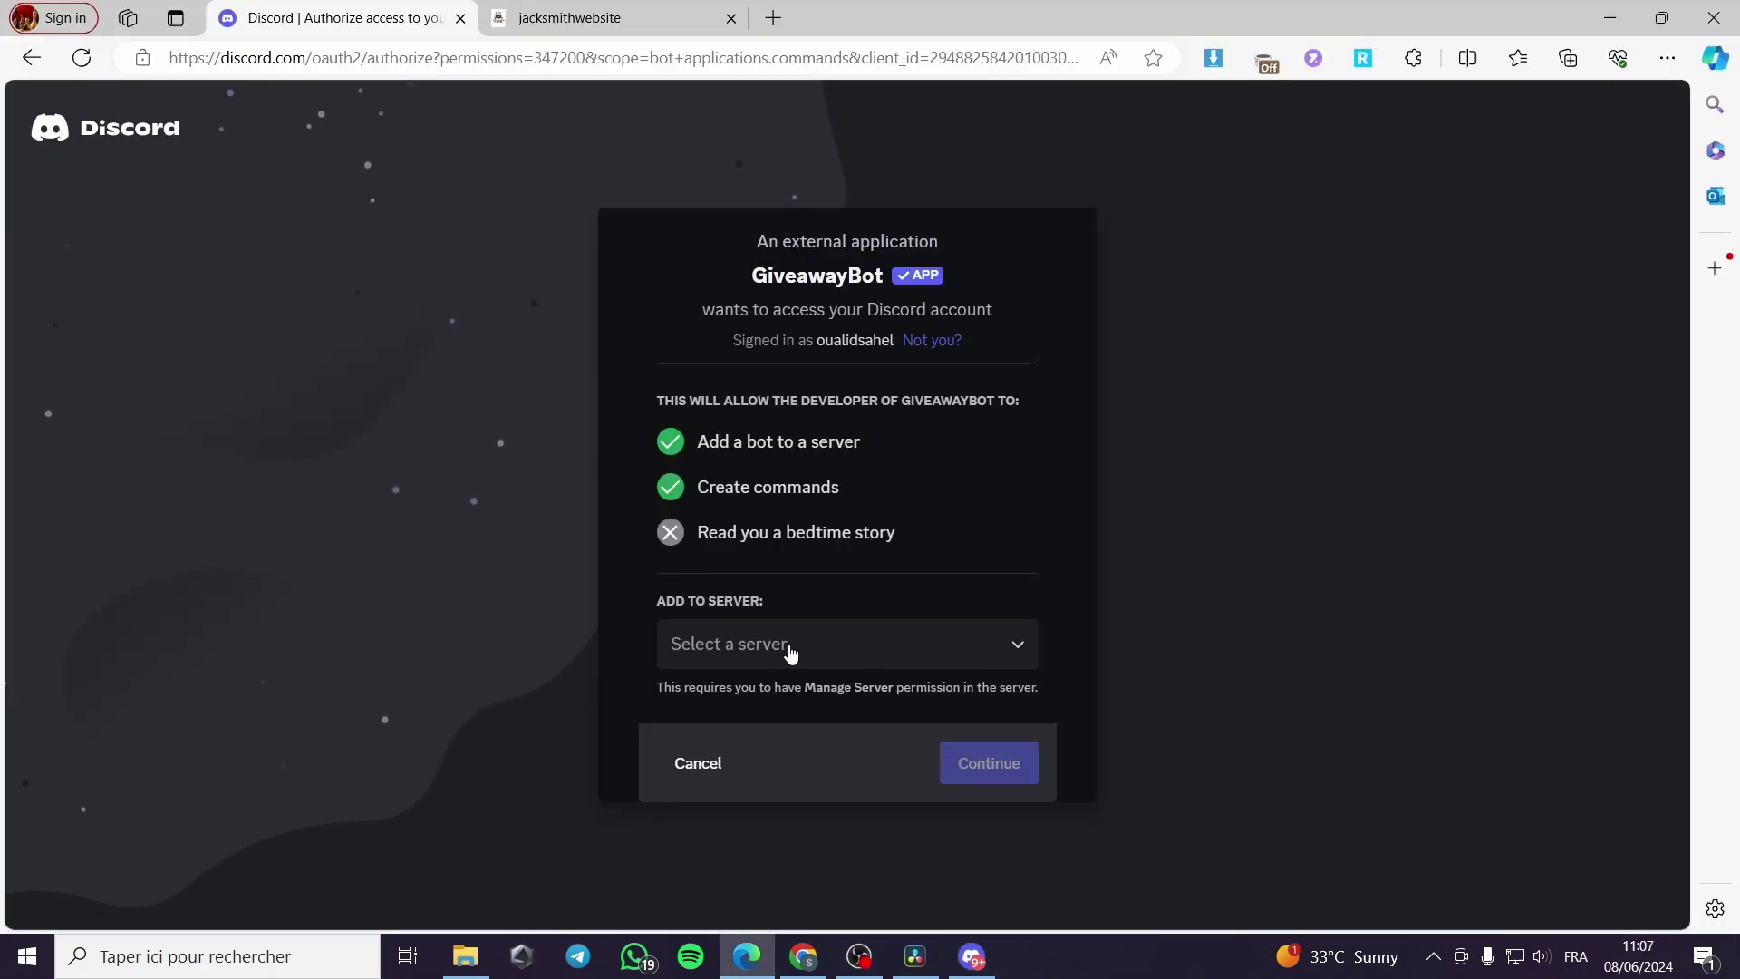
{"action": "left_click", "coordinate": [830, 653]}
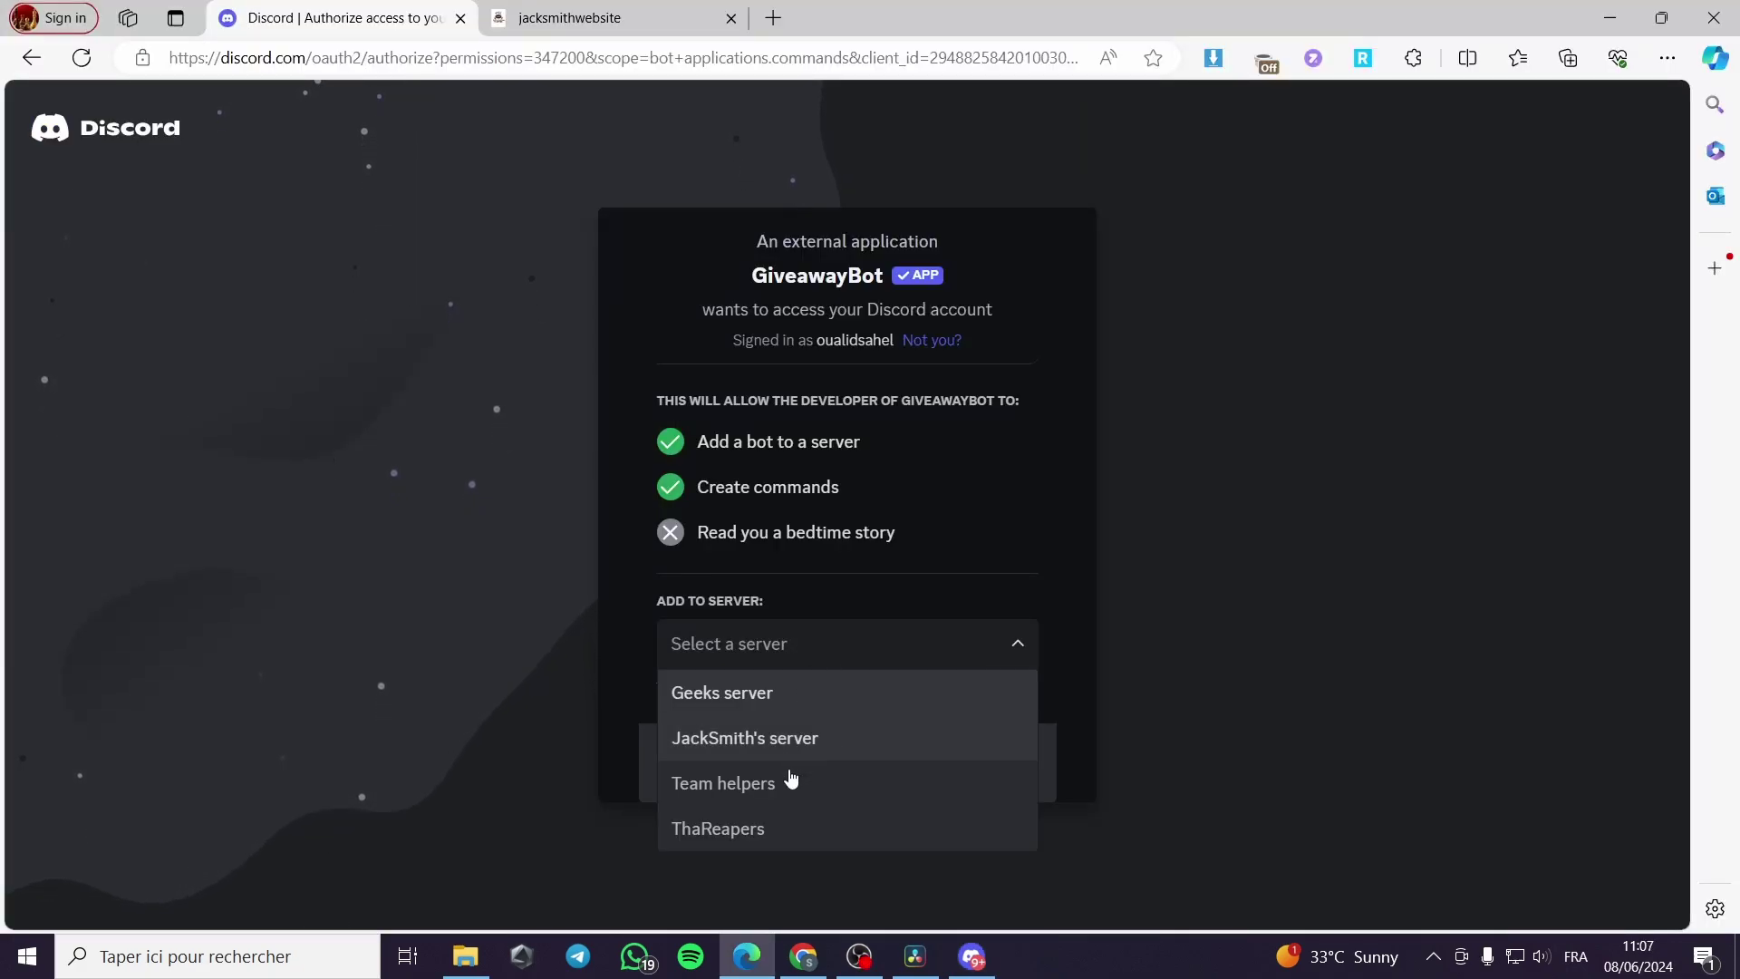
{"action": "left_click", "coordinate": [755, 696]}
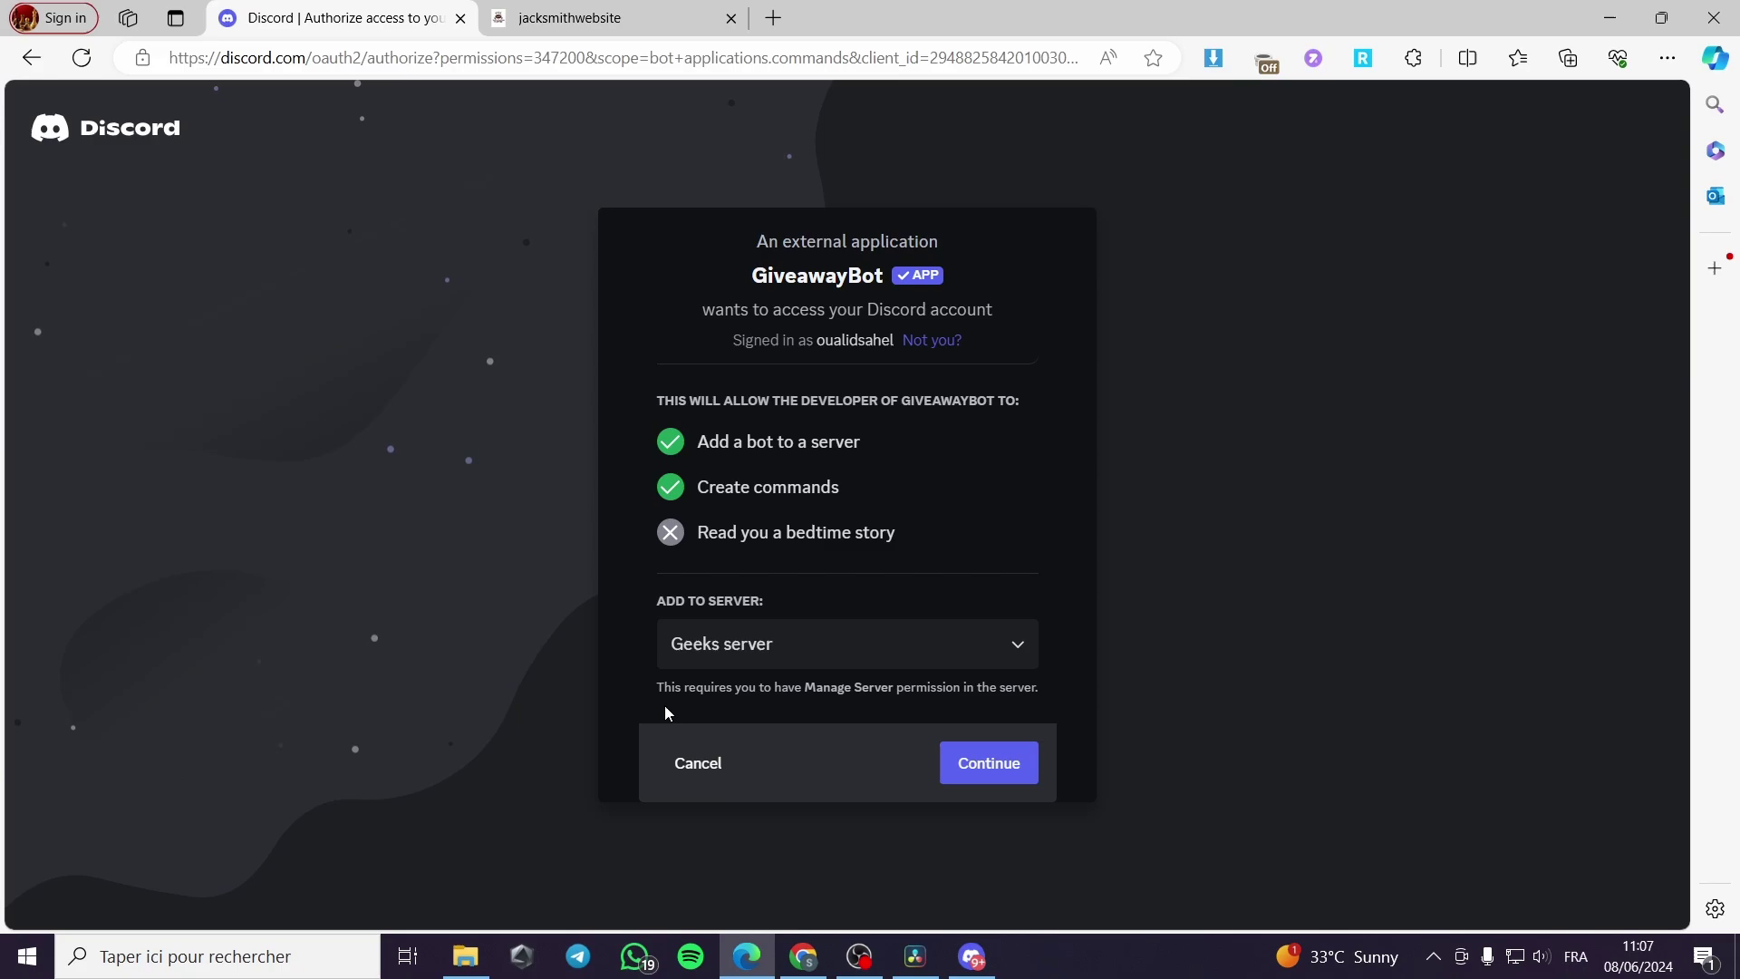
{"action": "left_click", "coordinate": [990, 761]}
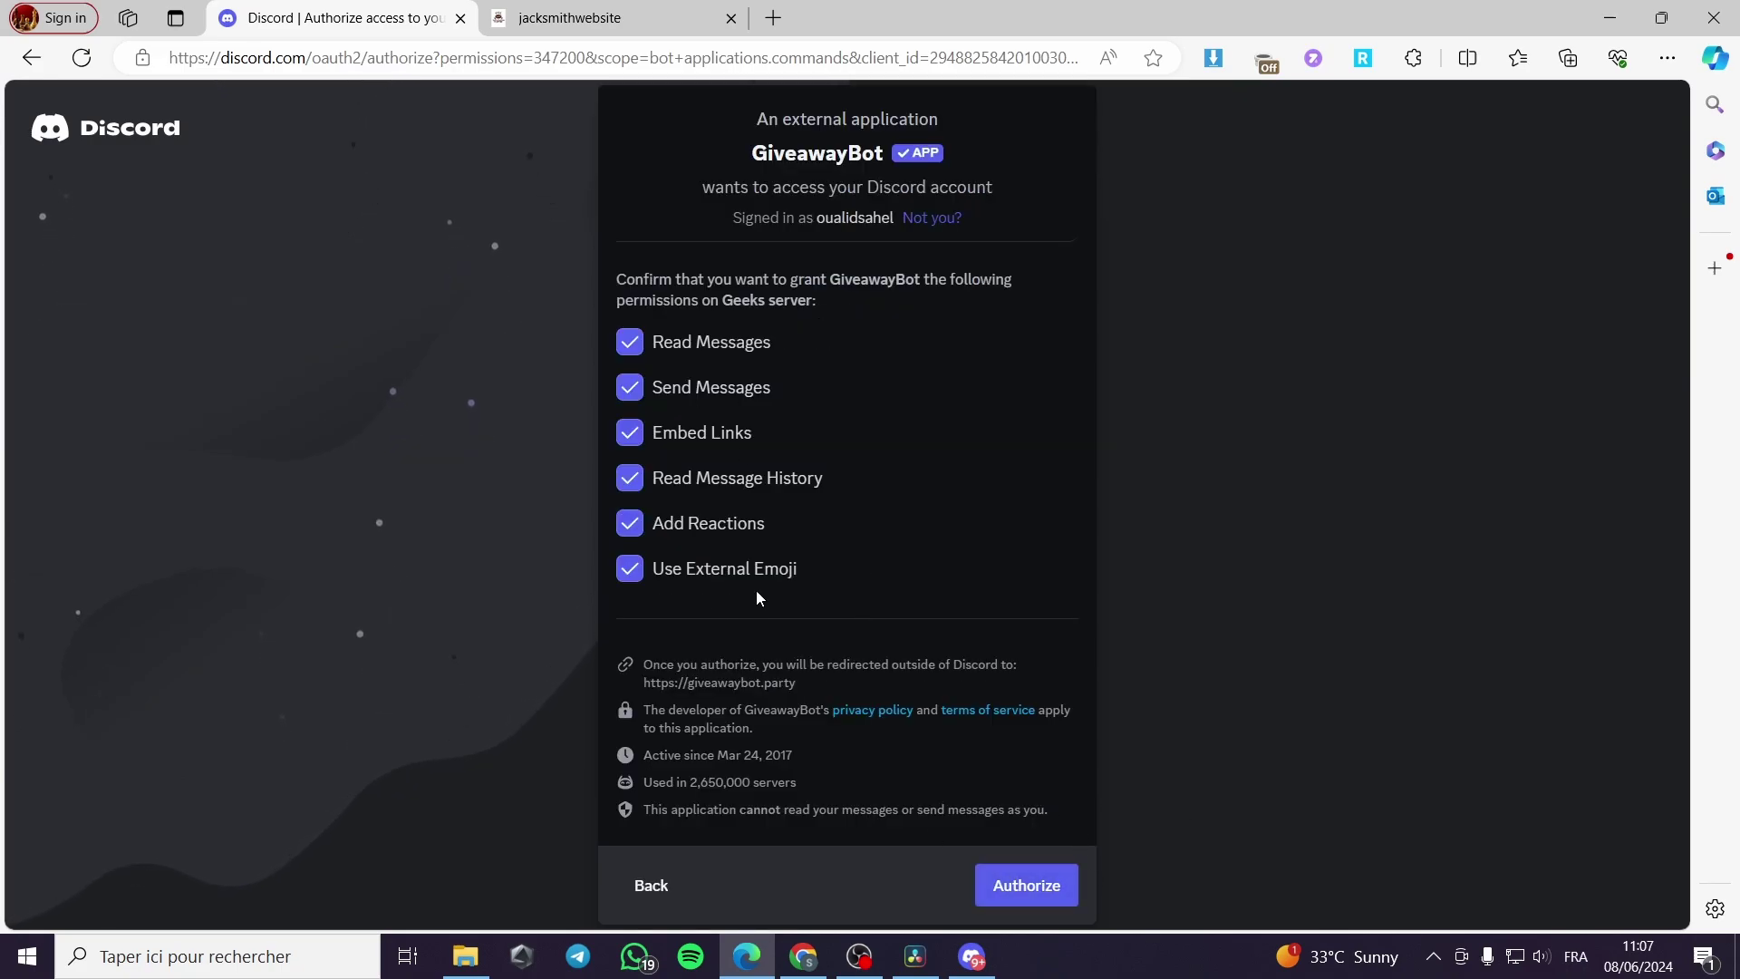
{"action": "left_click", "coordinate": [1070, 885]}
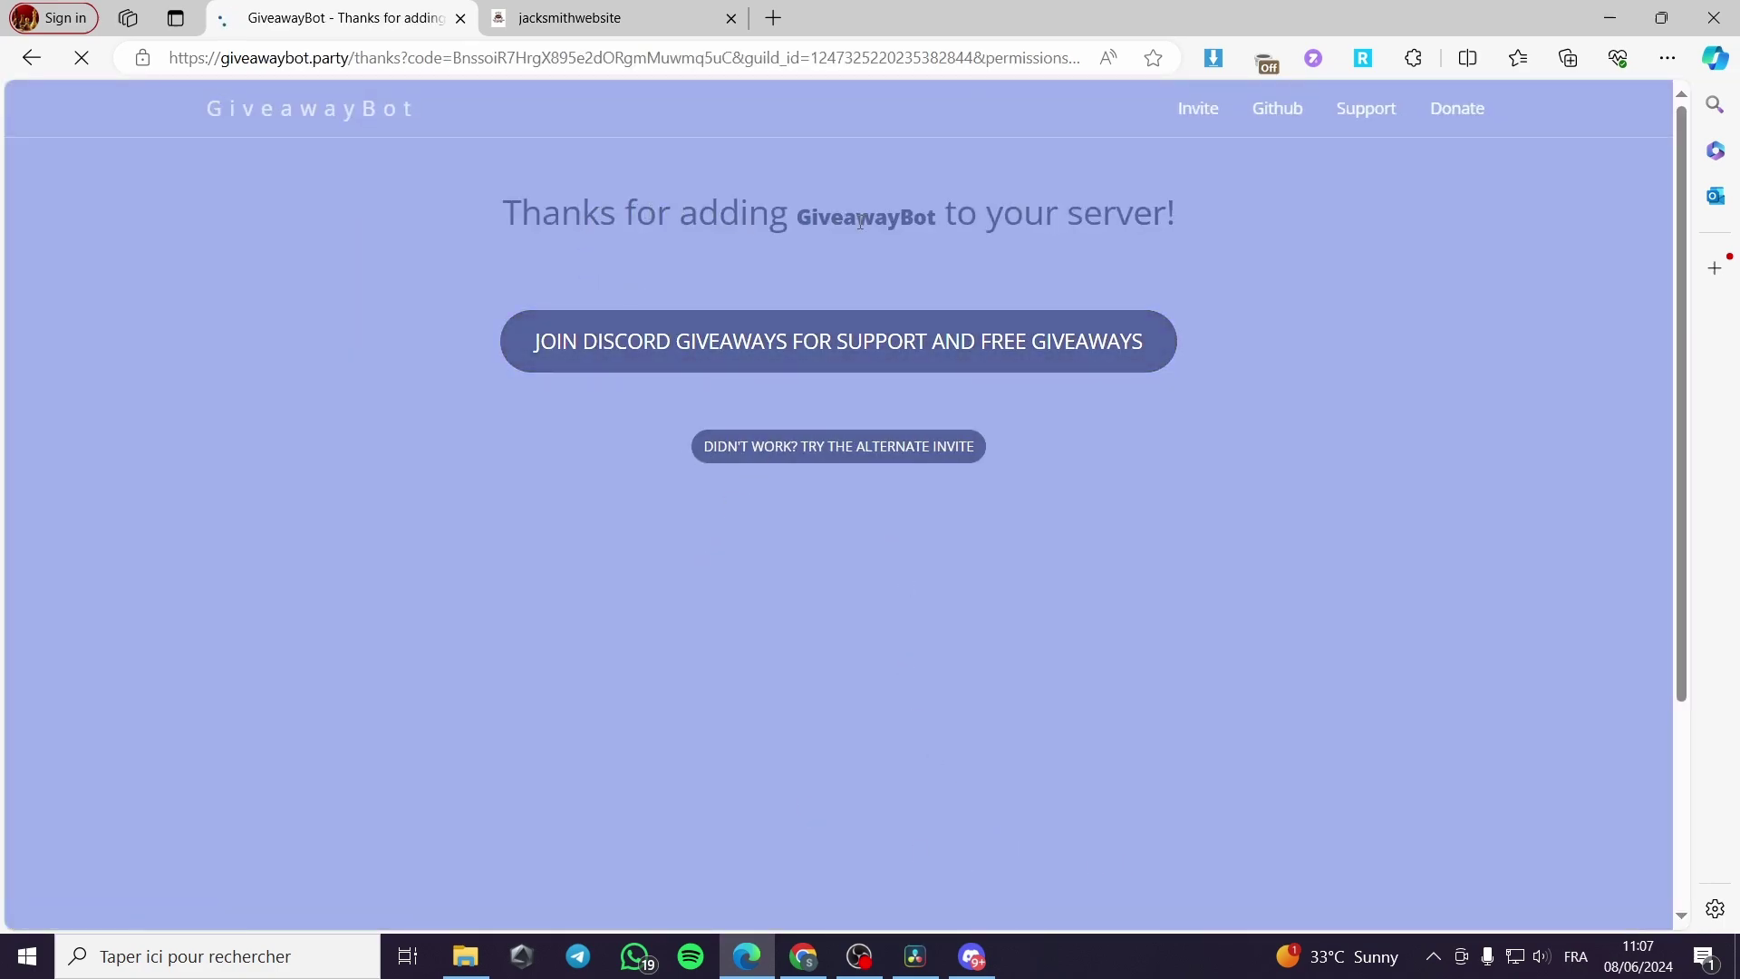
Step: Switch to the Discord app and check GiveawayBot's profile from its welcome message in the general channel
{"action": "left_click", "coordinate": [973, 957]}
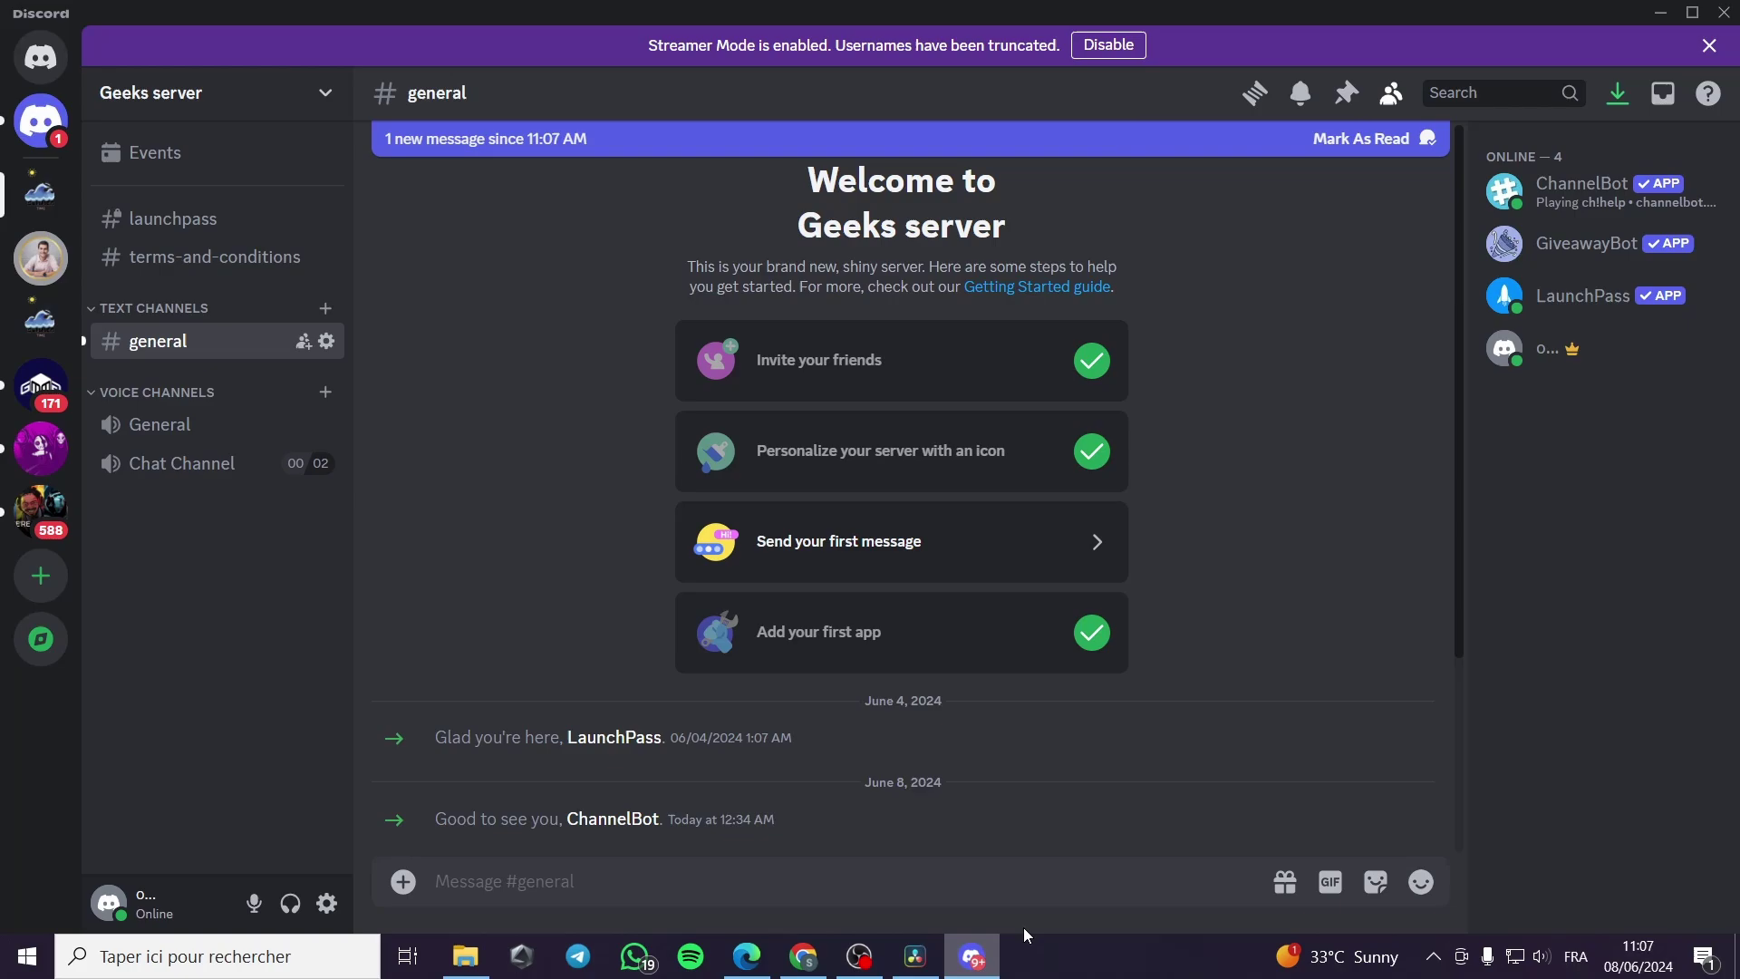
{"action": "scroll", "coordinate": [605, 759], "scroll_direction": "down", "scroll_amount": 3}
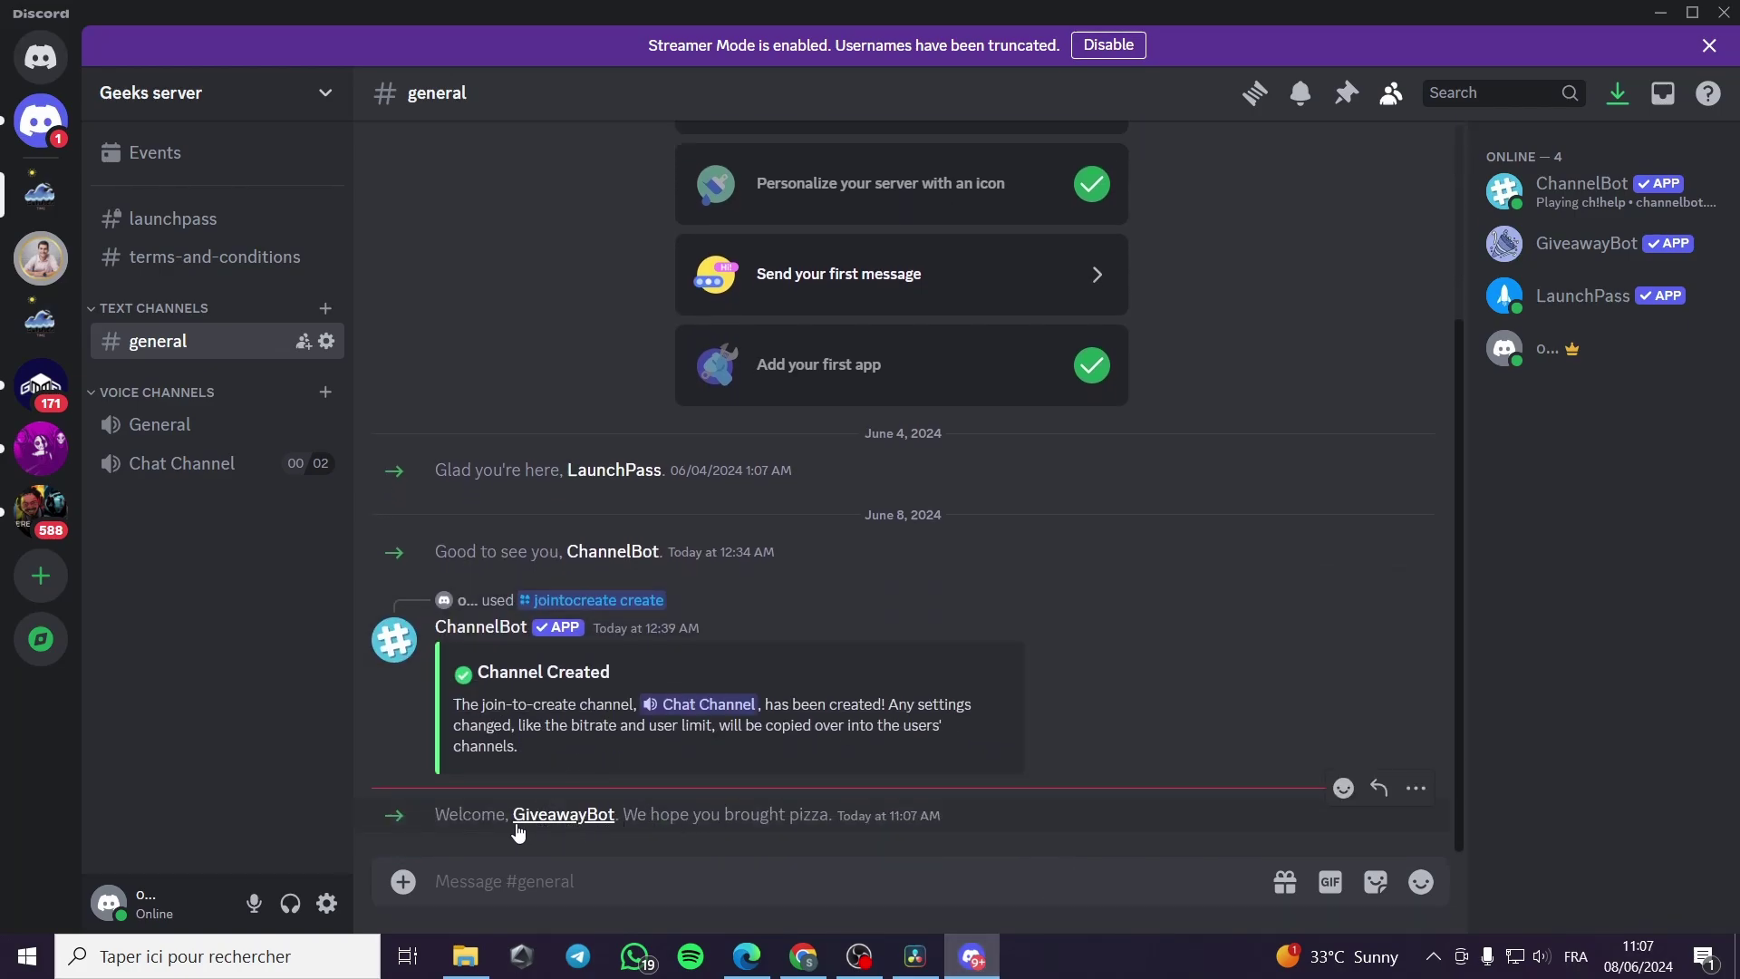
{"action": "left_click", "coordinate": [569, 825]}
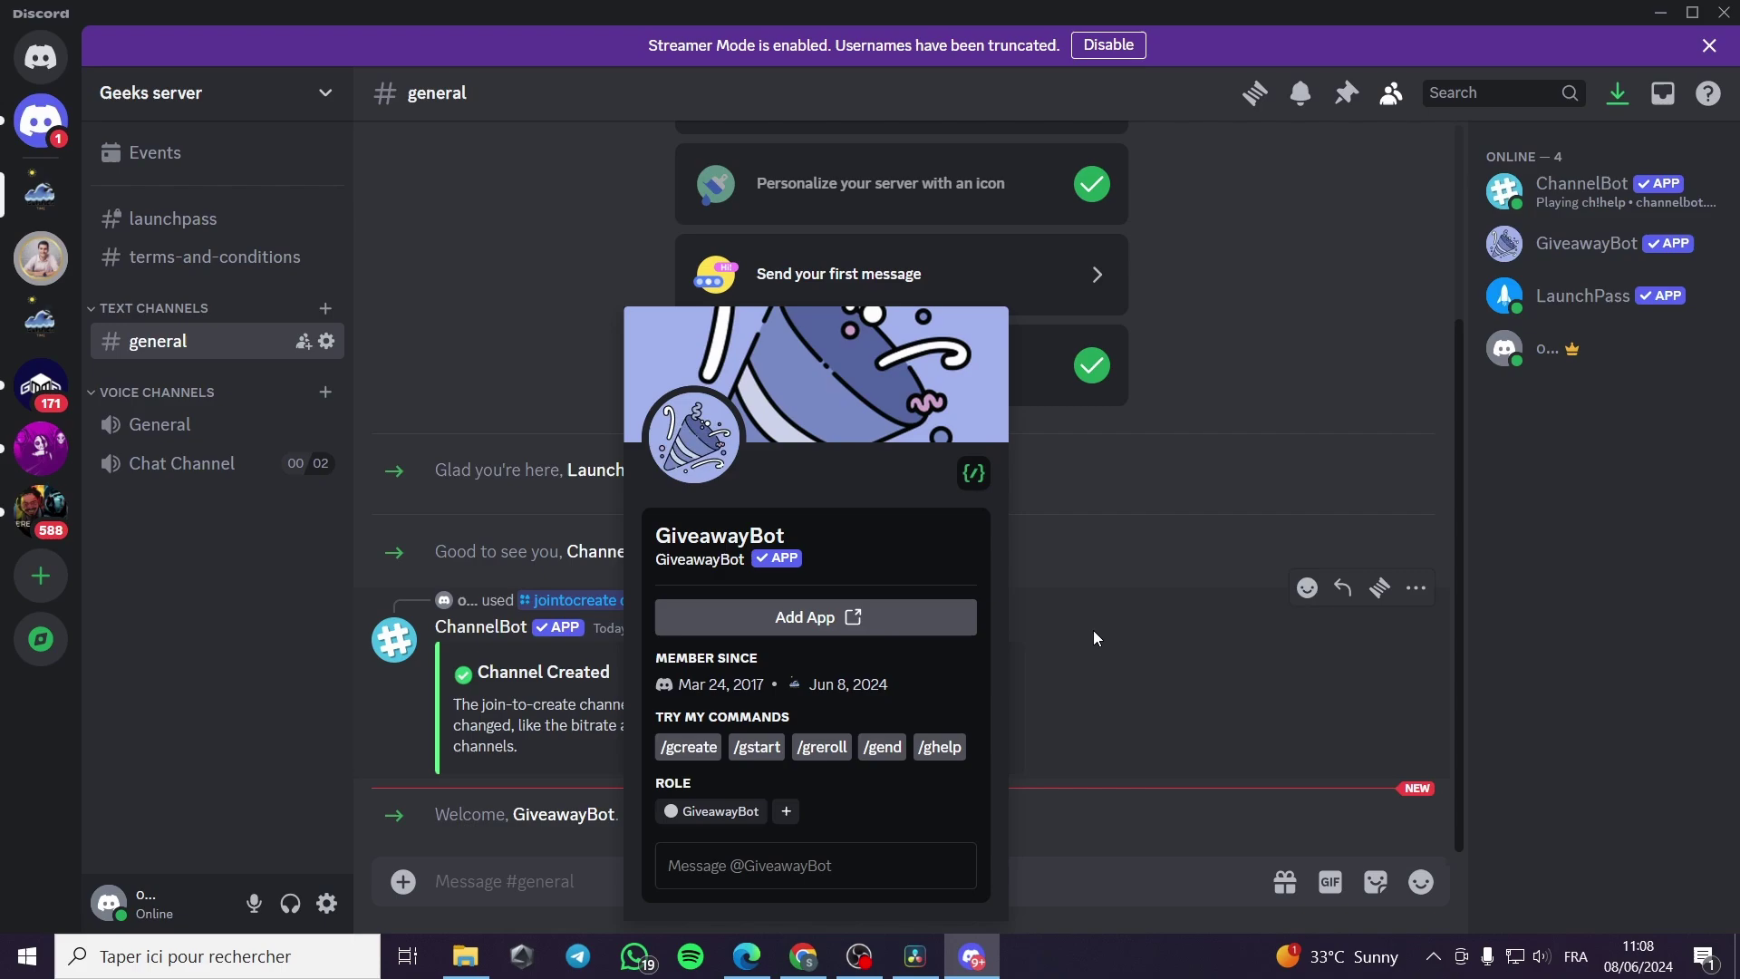
{"action": "left_click", "coordinate": [1096, 675]}
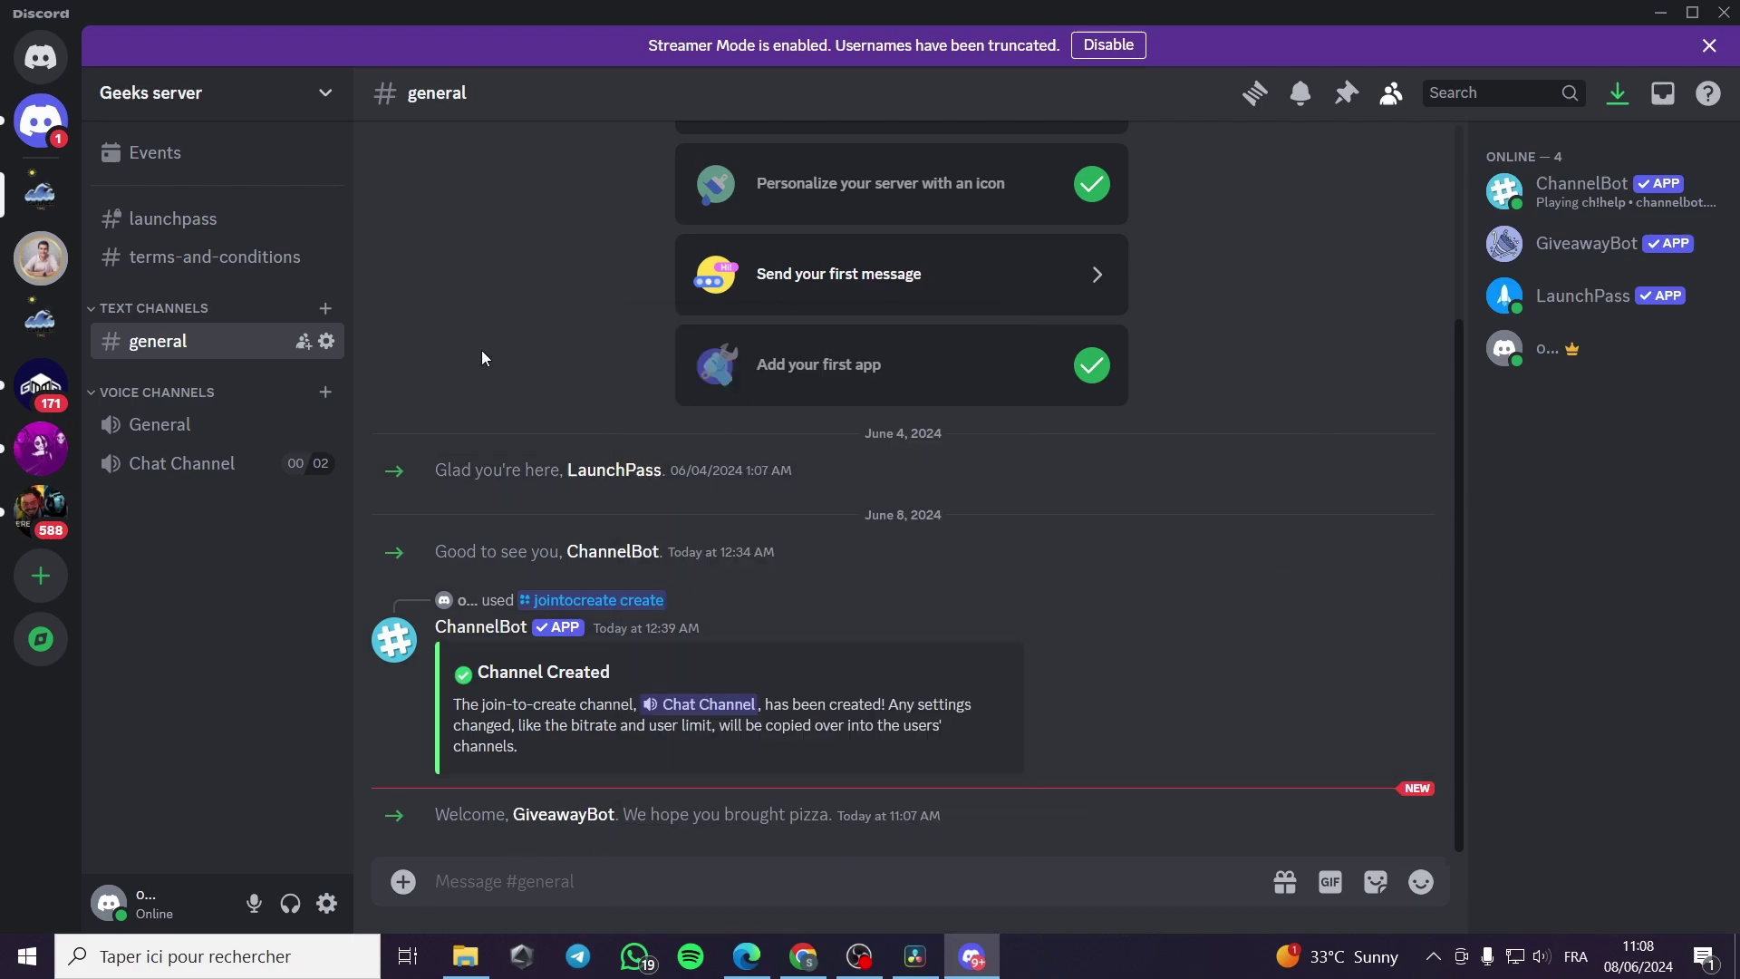
Step: Create a public text channel named giveaway under Text Channels in Geeks server
{"action": "left_click", "coordinate": [324, 309]}
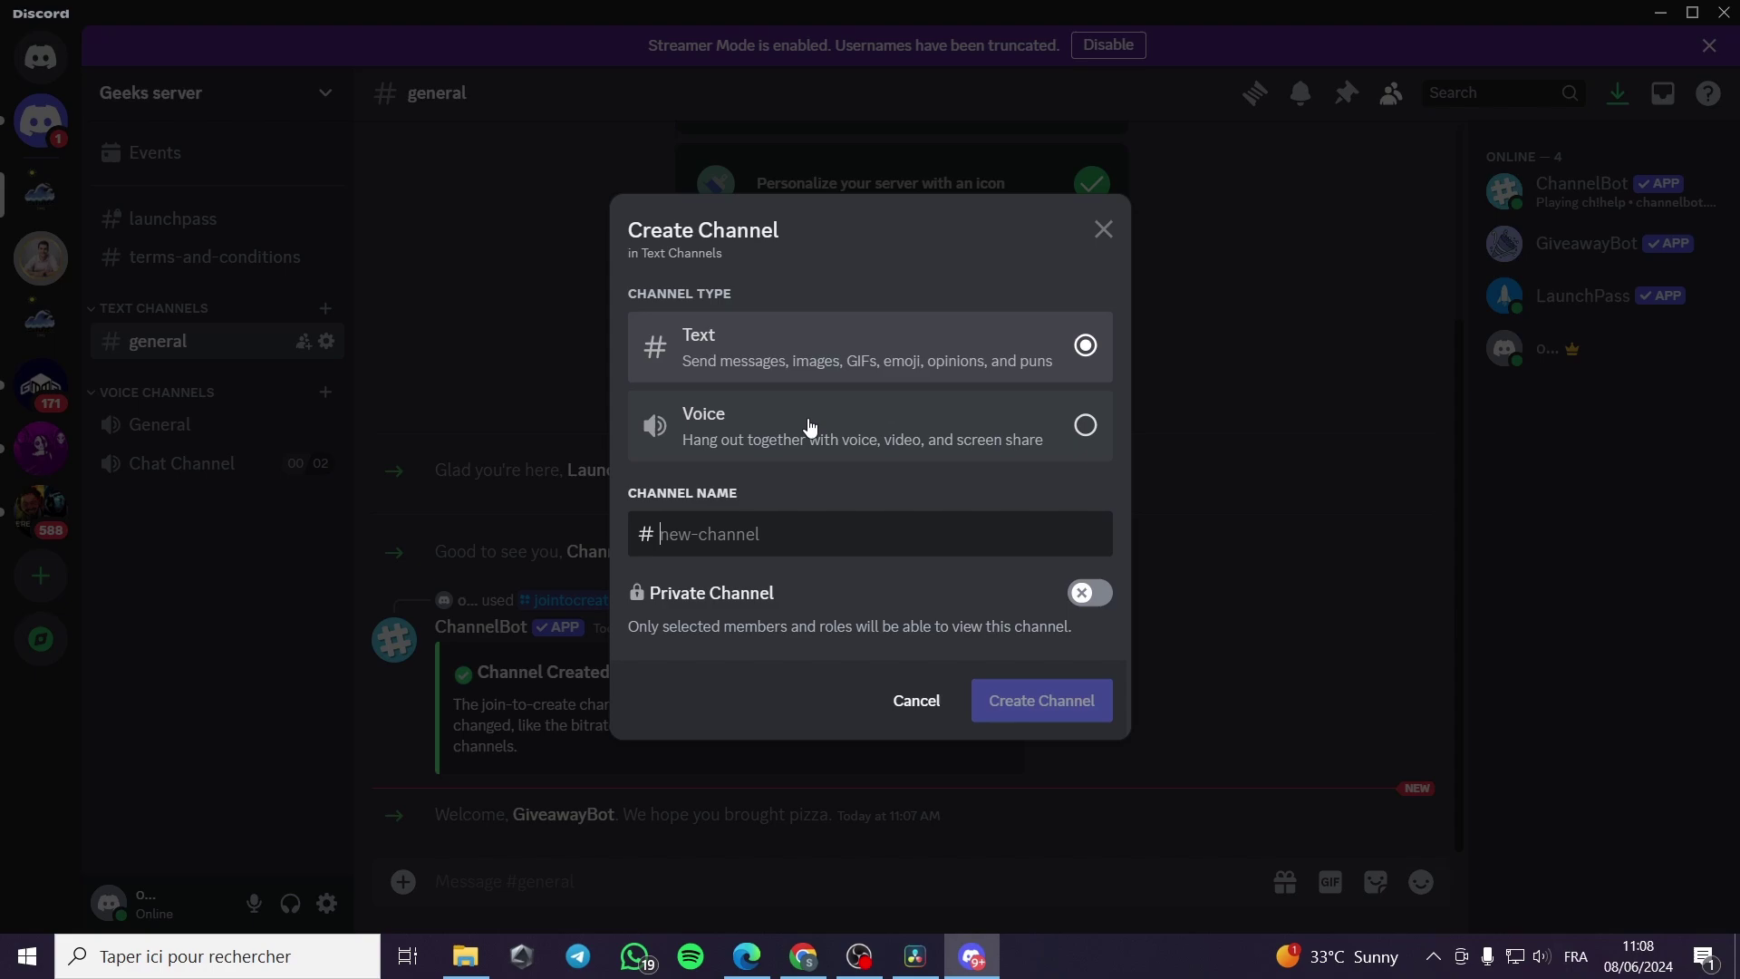
{"action": "type", "text": "gi"}
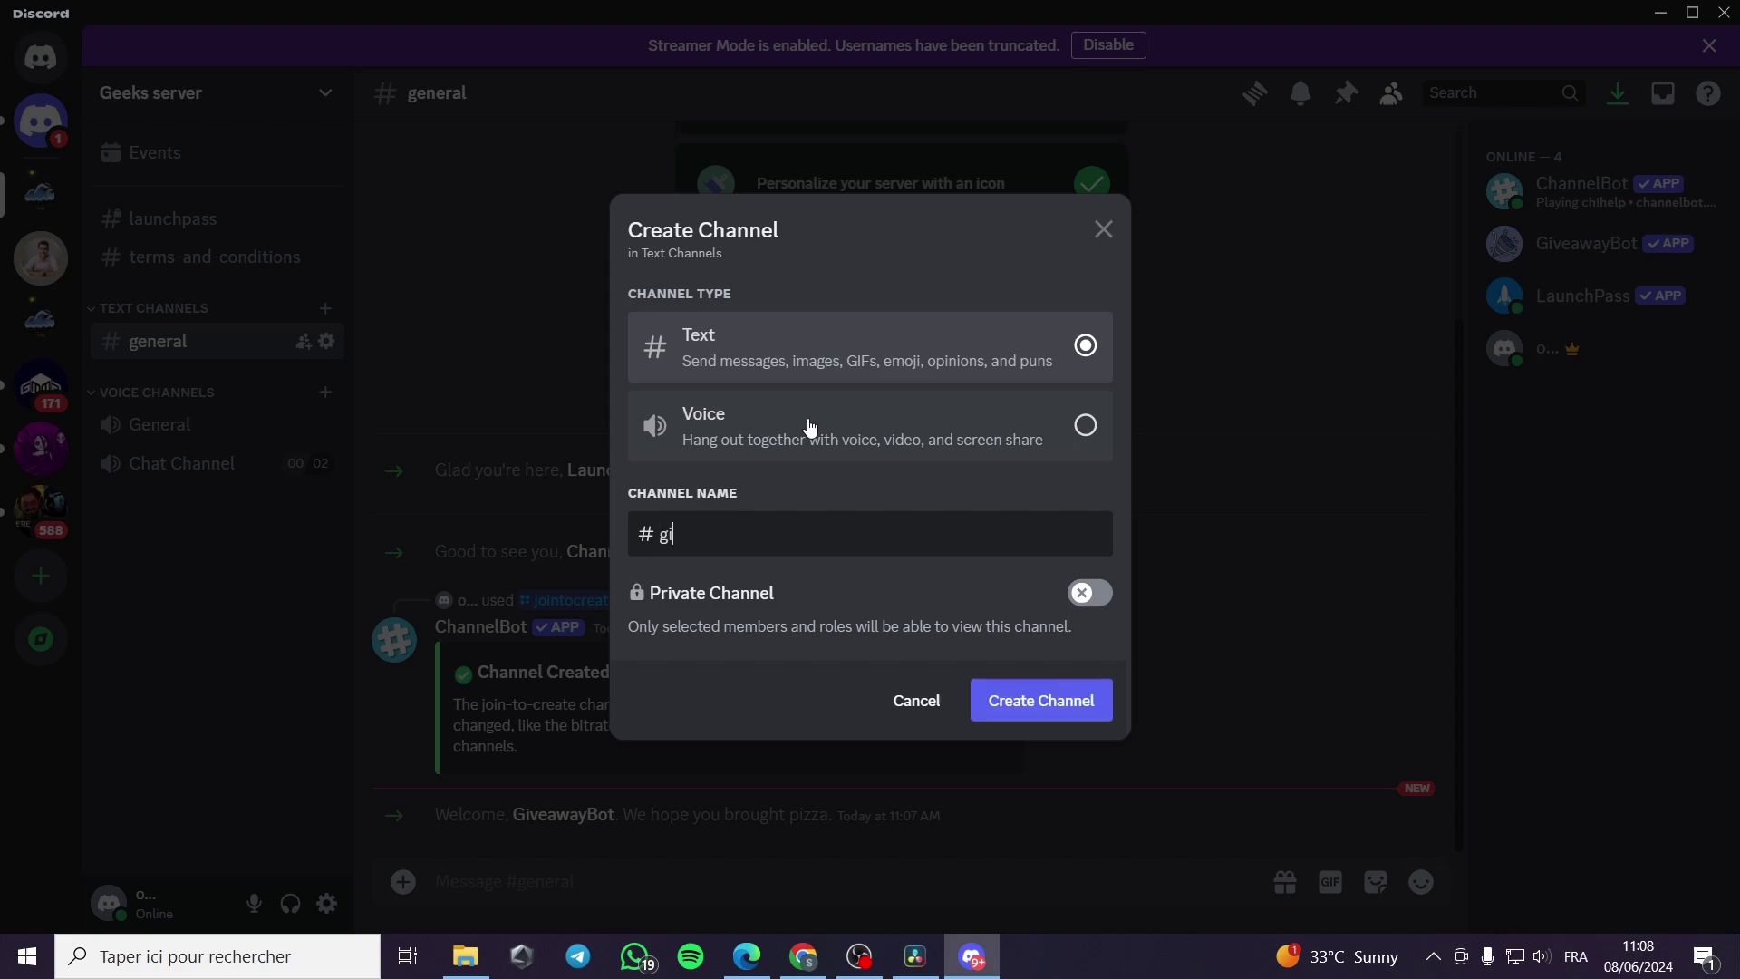
{"action": "type", "text": "veaway"}
{"action": "left_click_drag", "start_coordinate": [661, 538], "coordinate": [668, 537]}
{"action": "left_click", "coordinate": [666, 538]}
{"action": "key", "text": "End"}
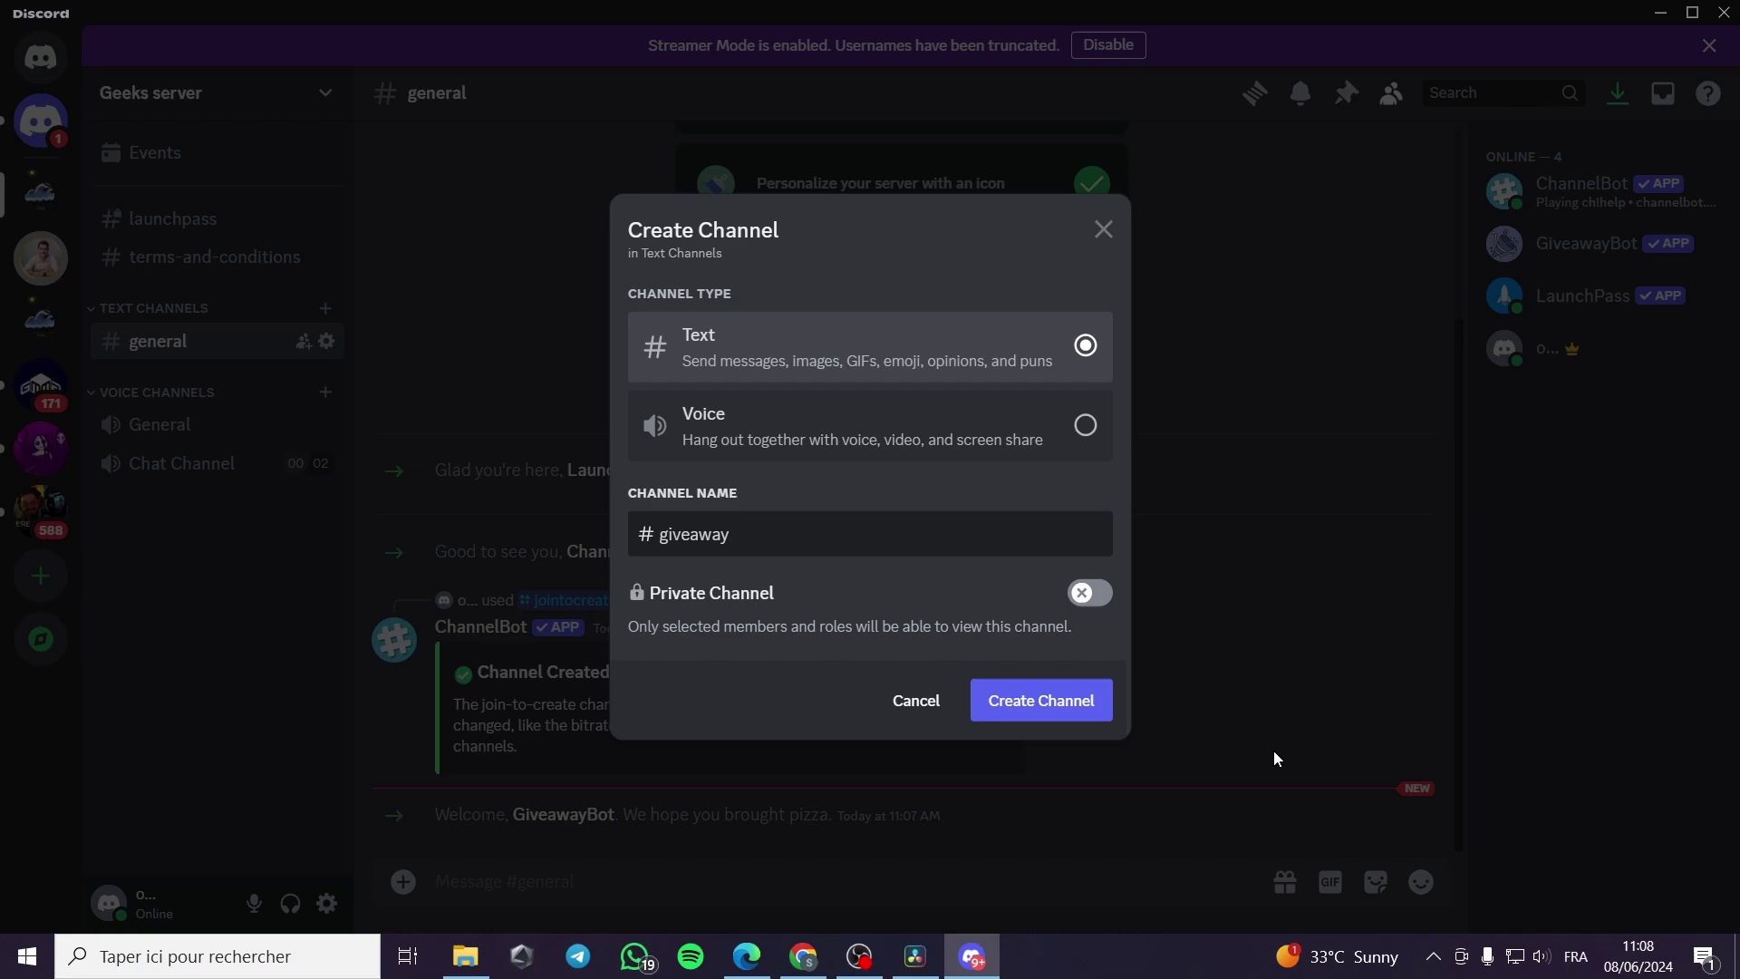
{"action": "left_click", "coordinate": [1102, 709]}
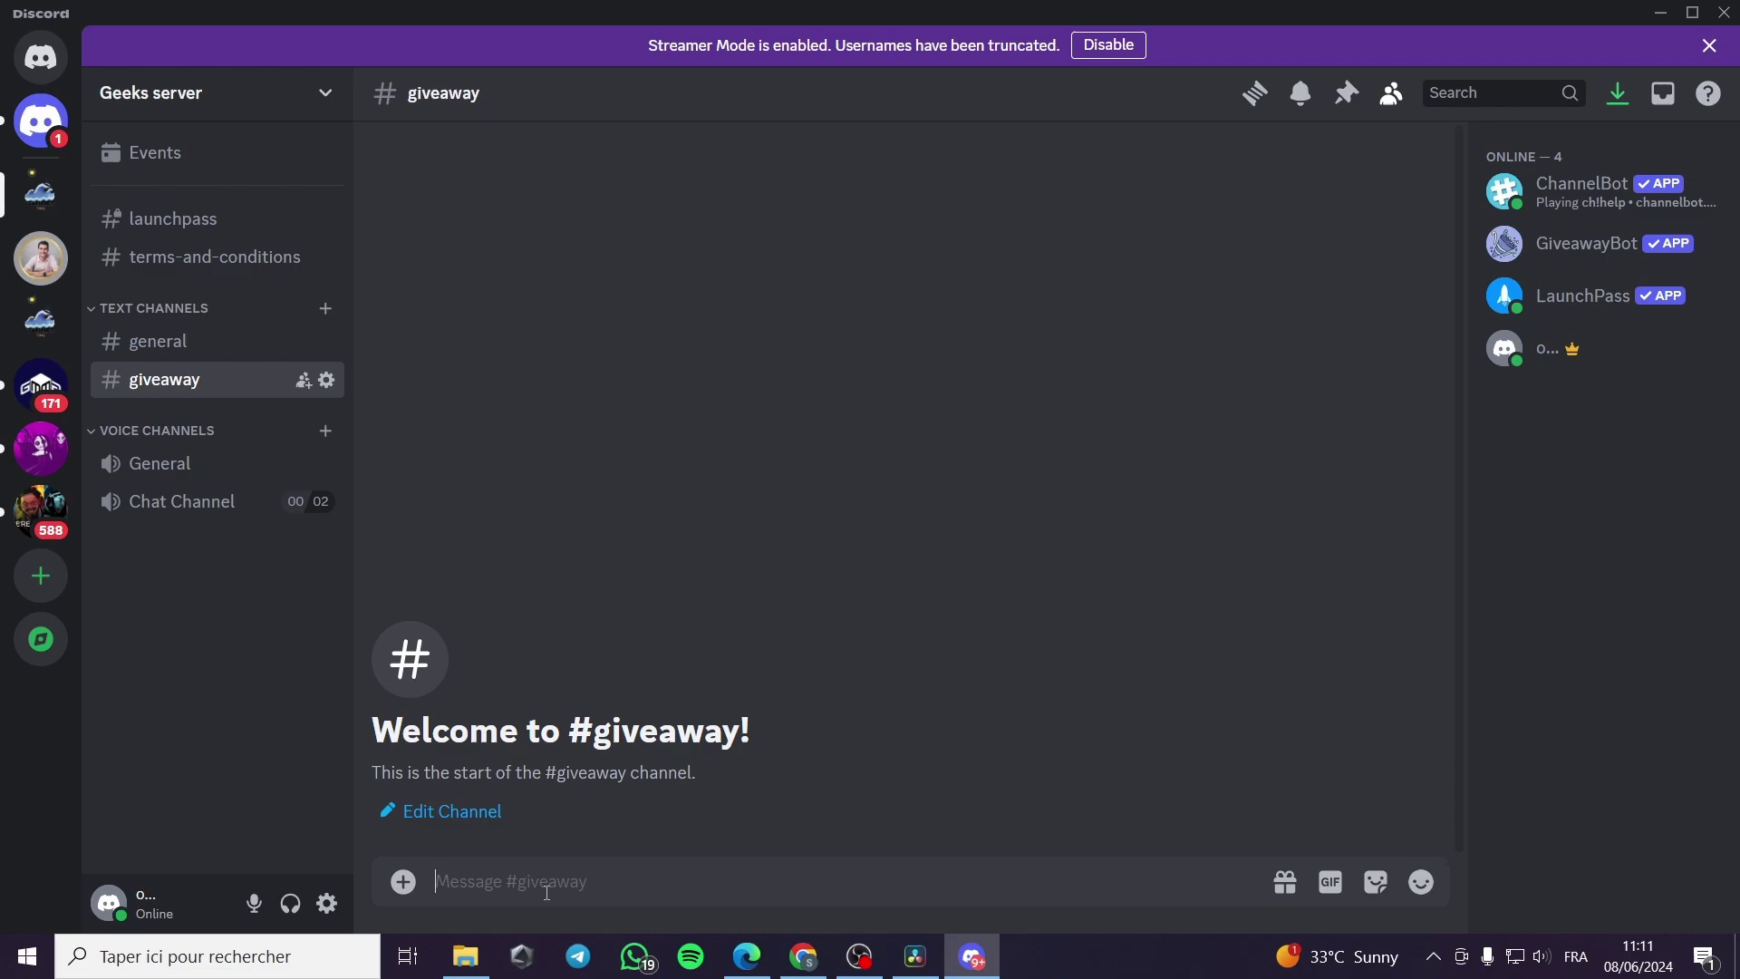
Step: Run /gcreate in the giveaway channel and try to submit a giveaway with duration 1 and prize "Airplane ticket"
{"action": "type", "text": "/gcreate"}
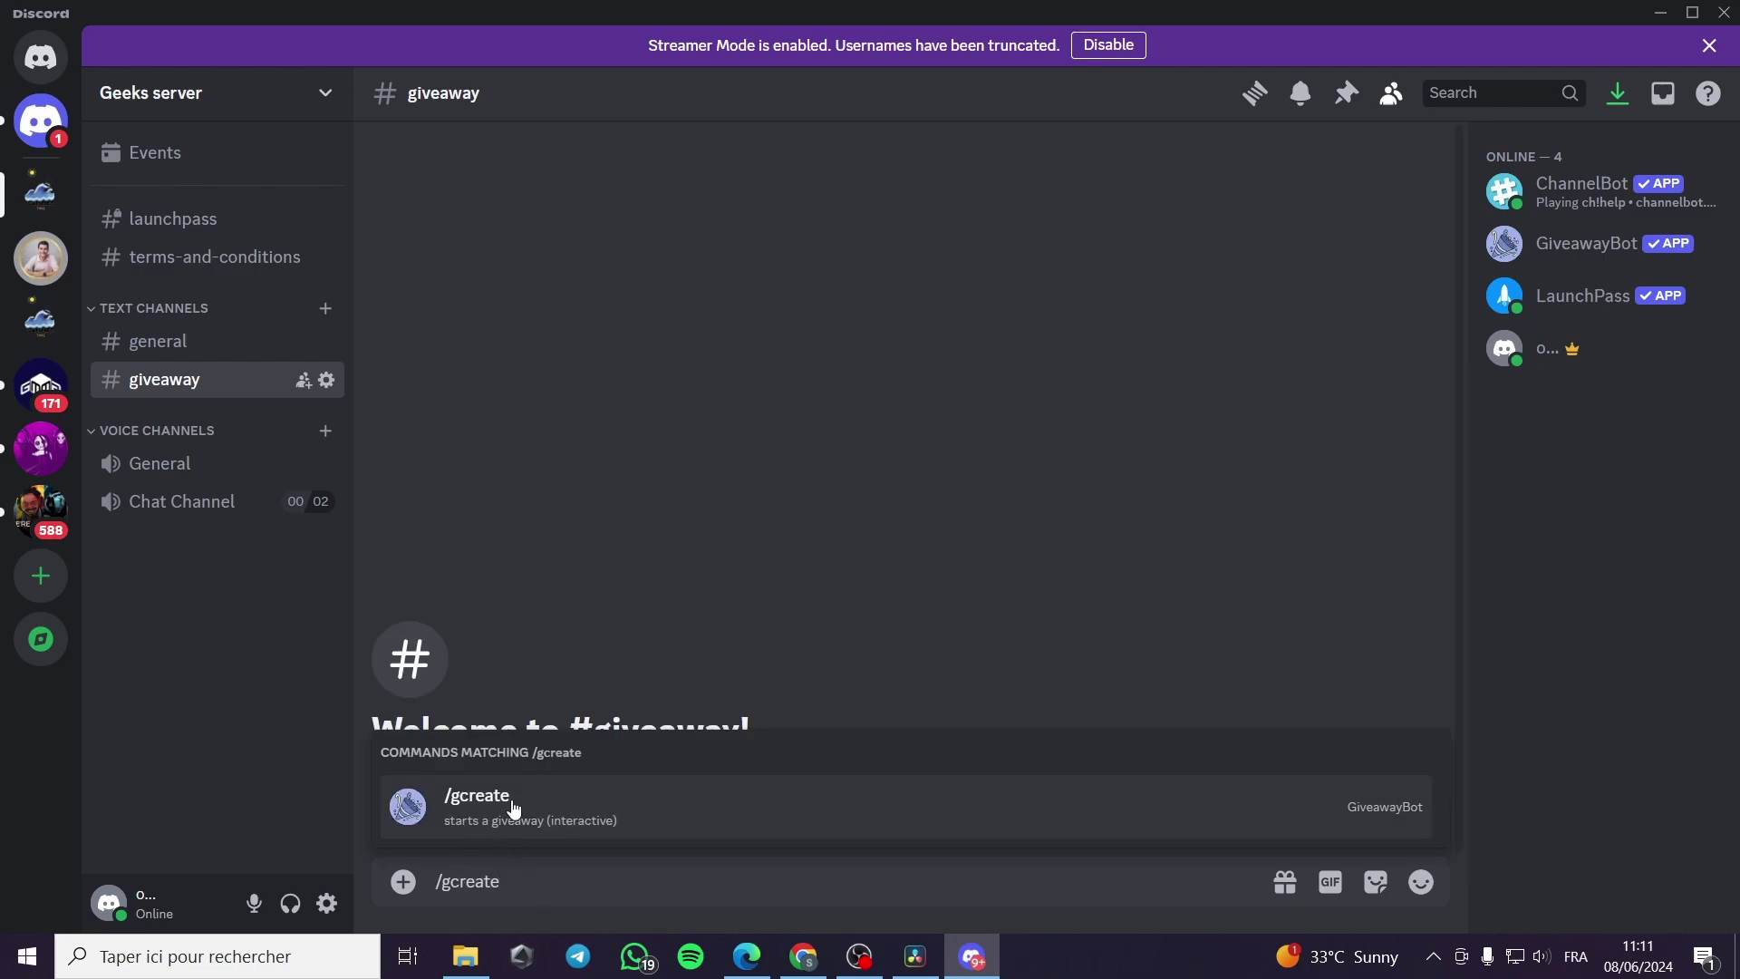
{"action": "left_click", "coordinate": [462, 810]}
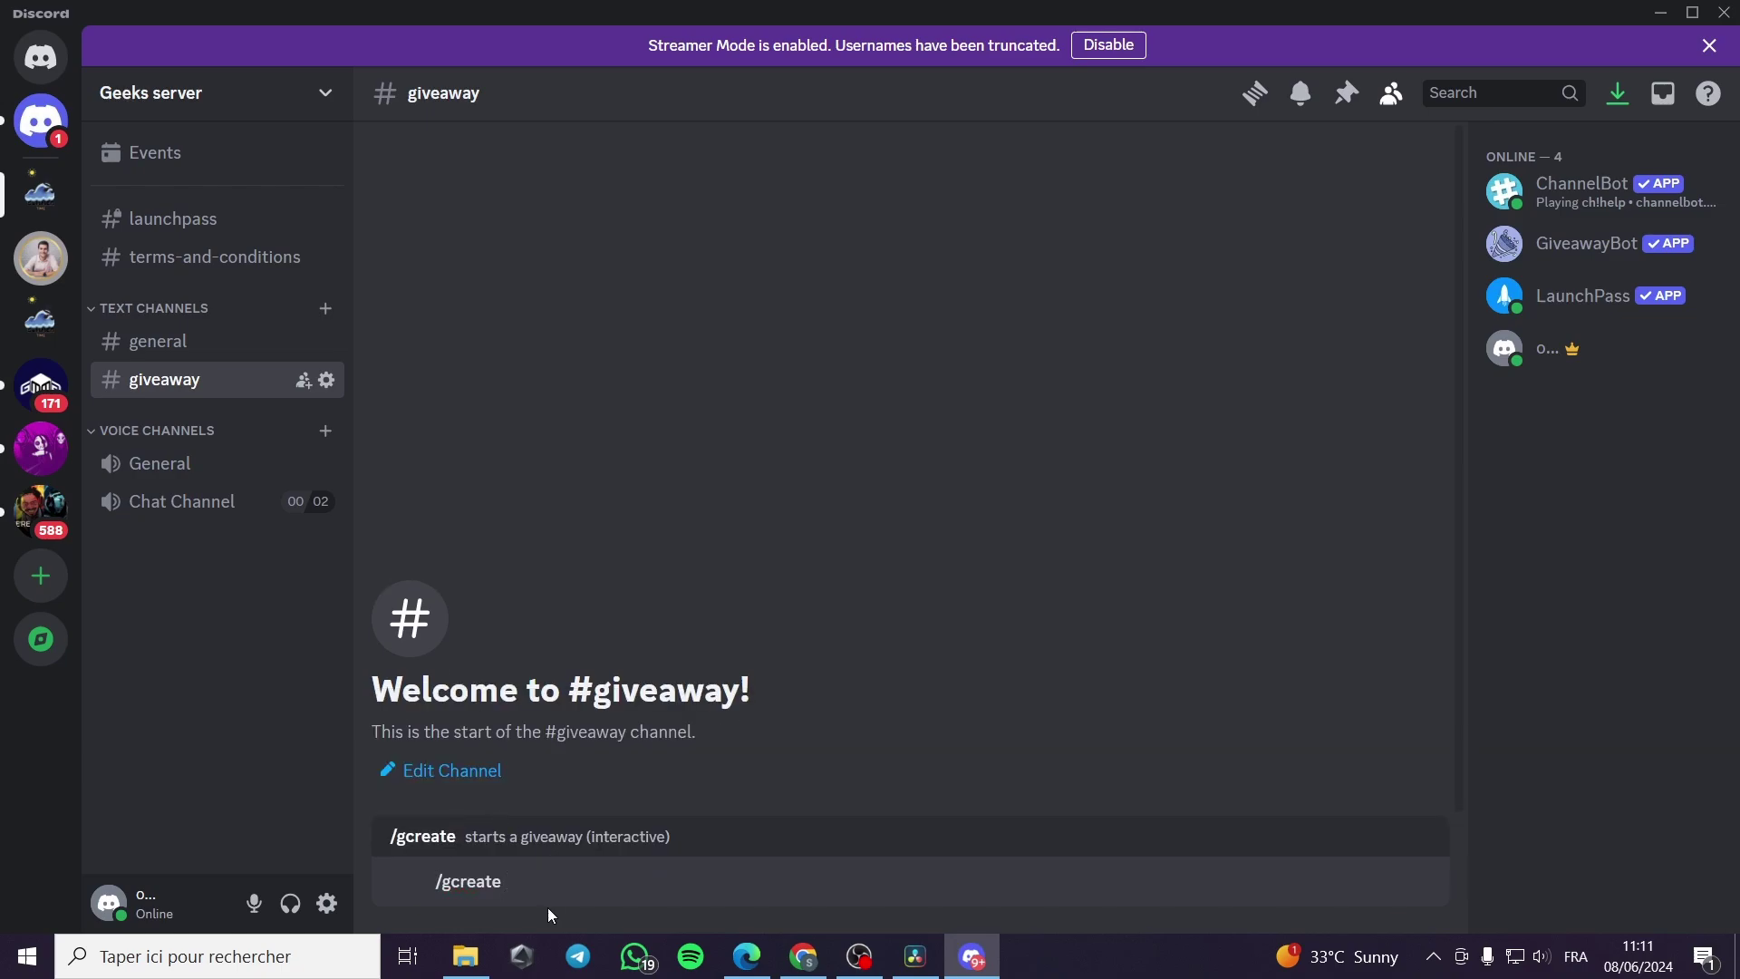
{"action": "key", "text": "Return"}
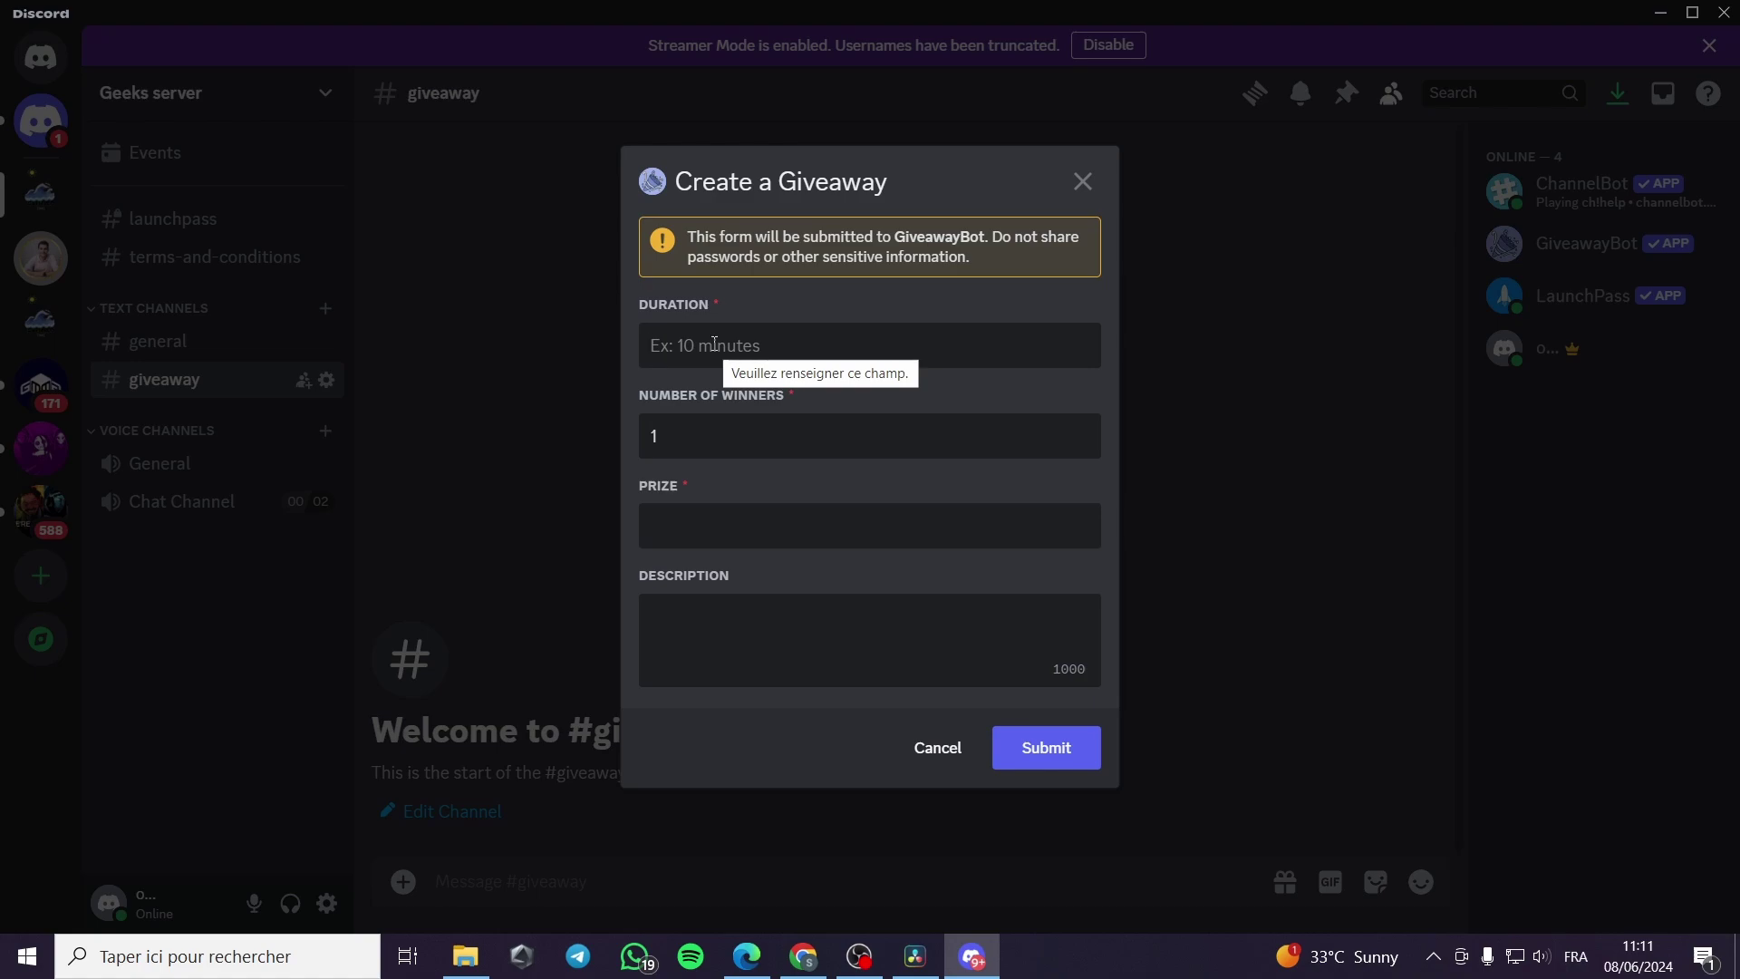
{"action": "type", "text": "1"}
{"action": "key", "text": "BackSpace"}
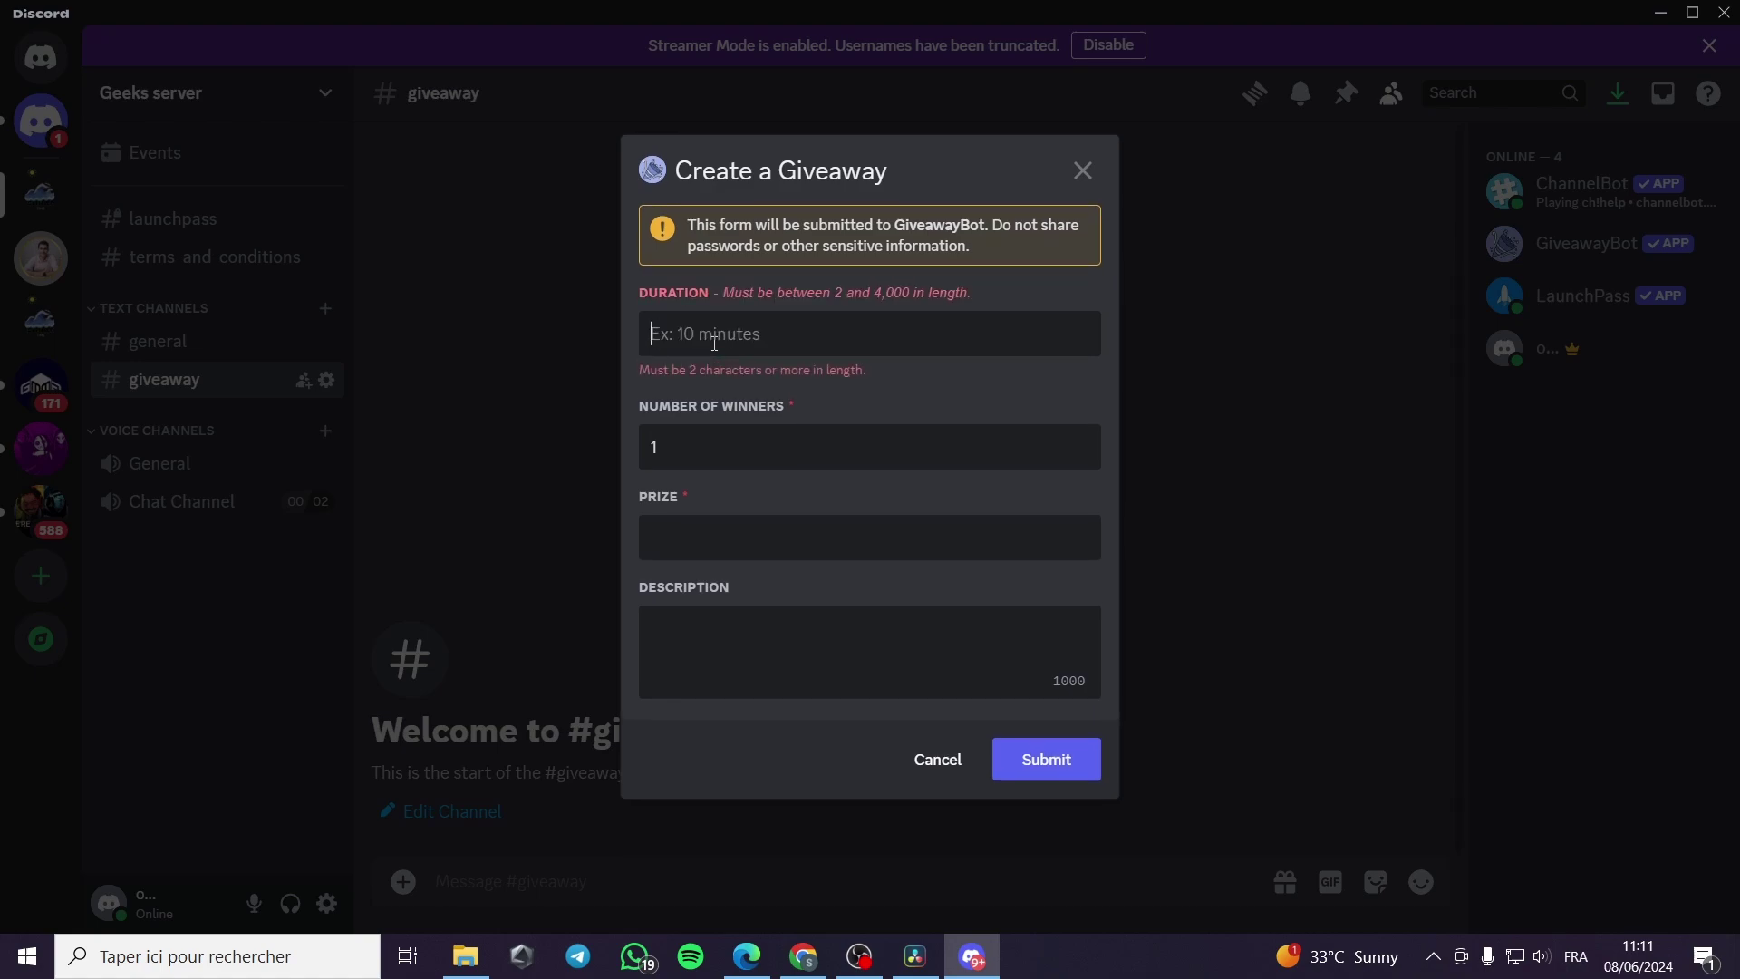
{"action": "type", "text": "1"}
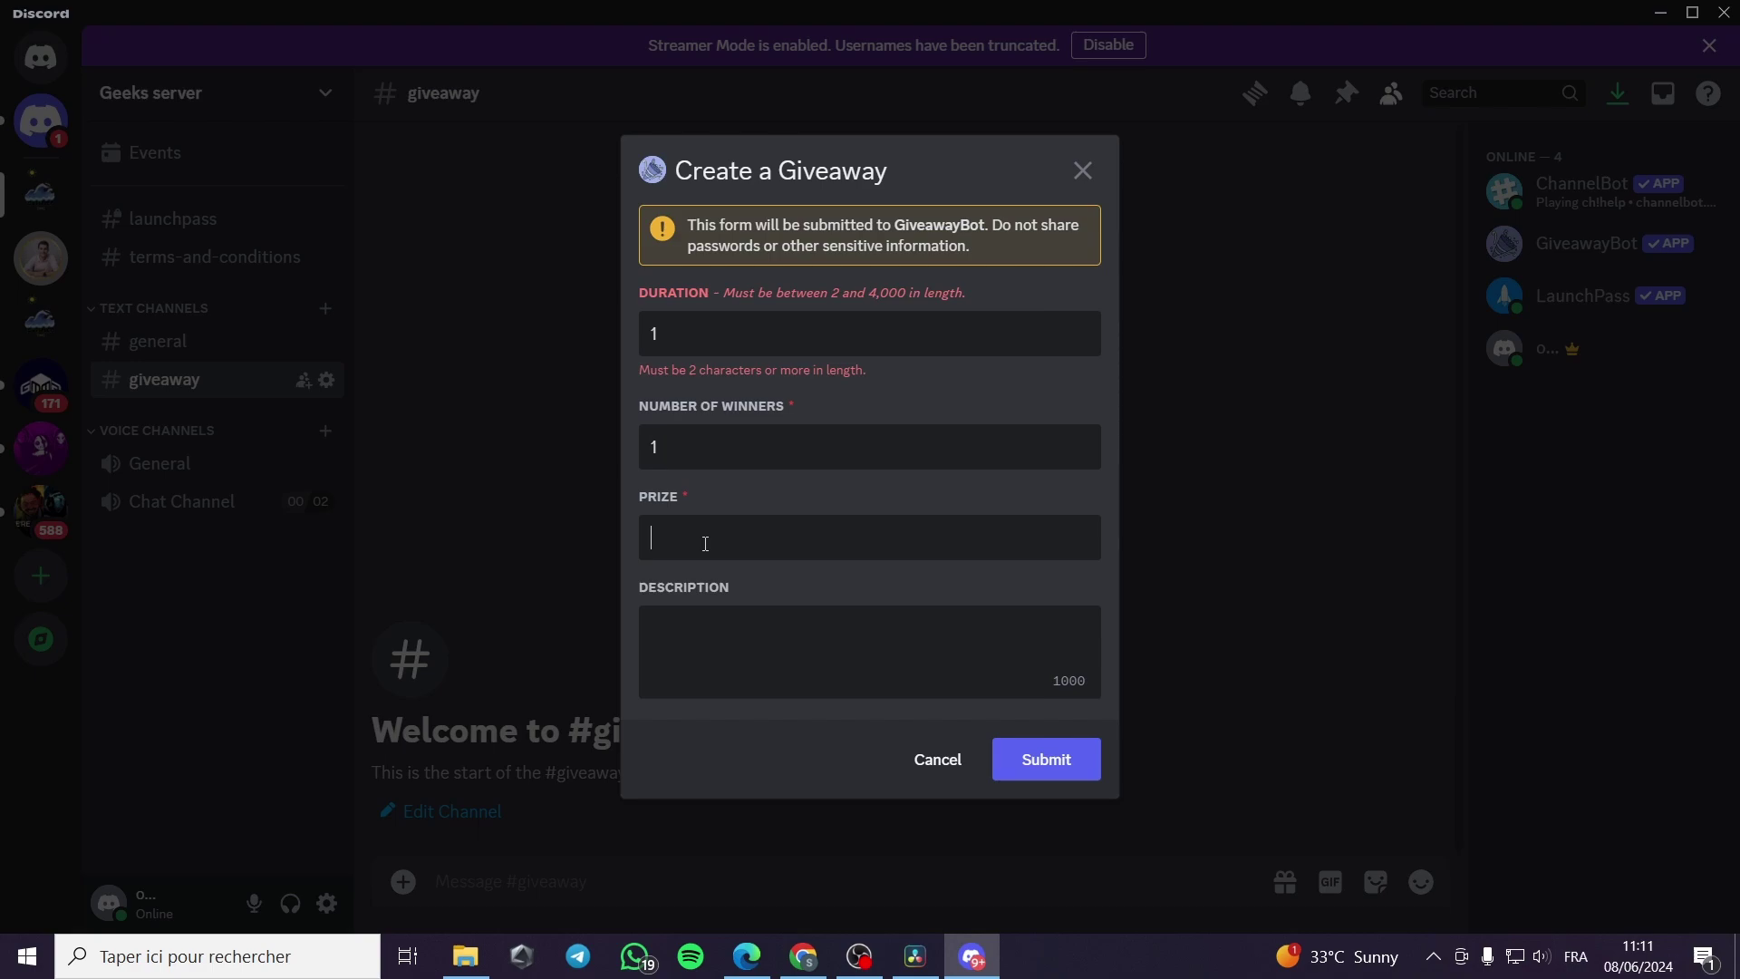
{"action": "type", "text": "Airplane ticket"}
{"action": "left_click", "coordinate": [1080, 775]}
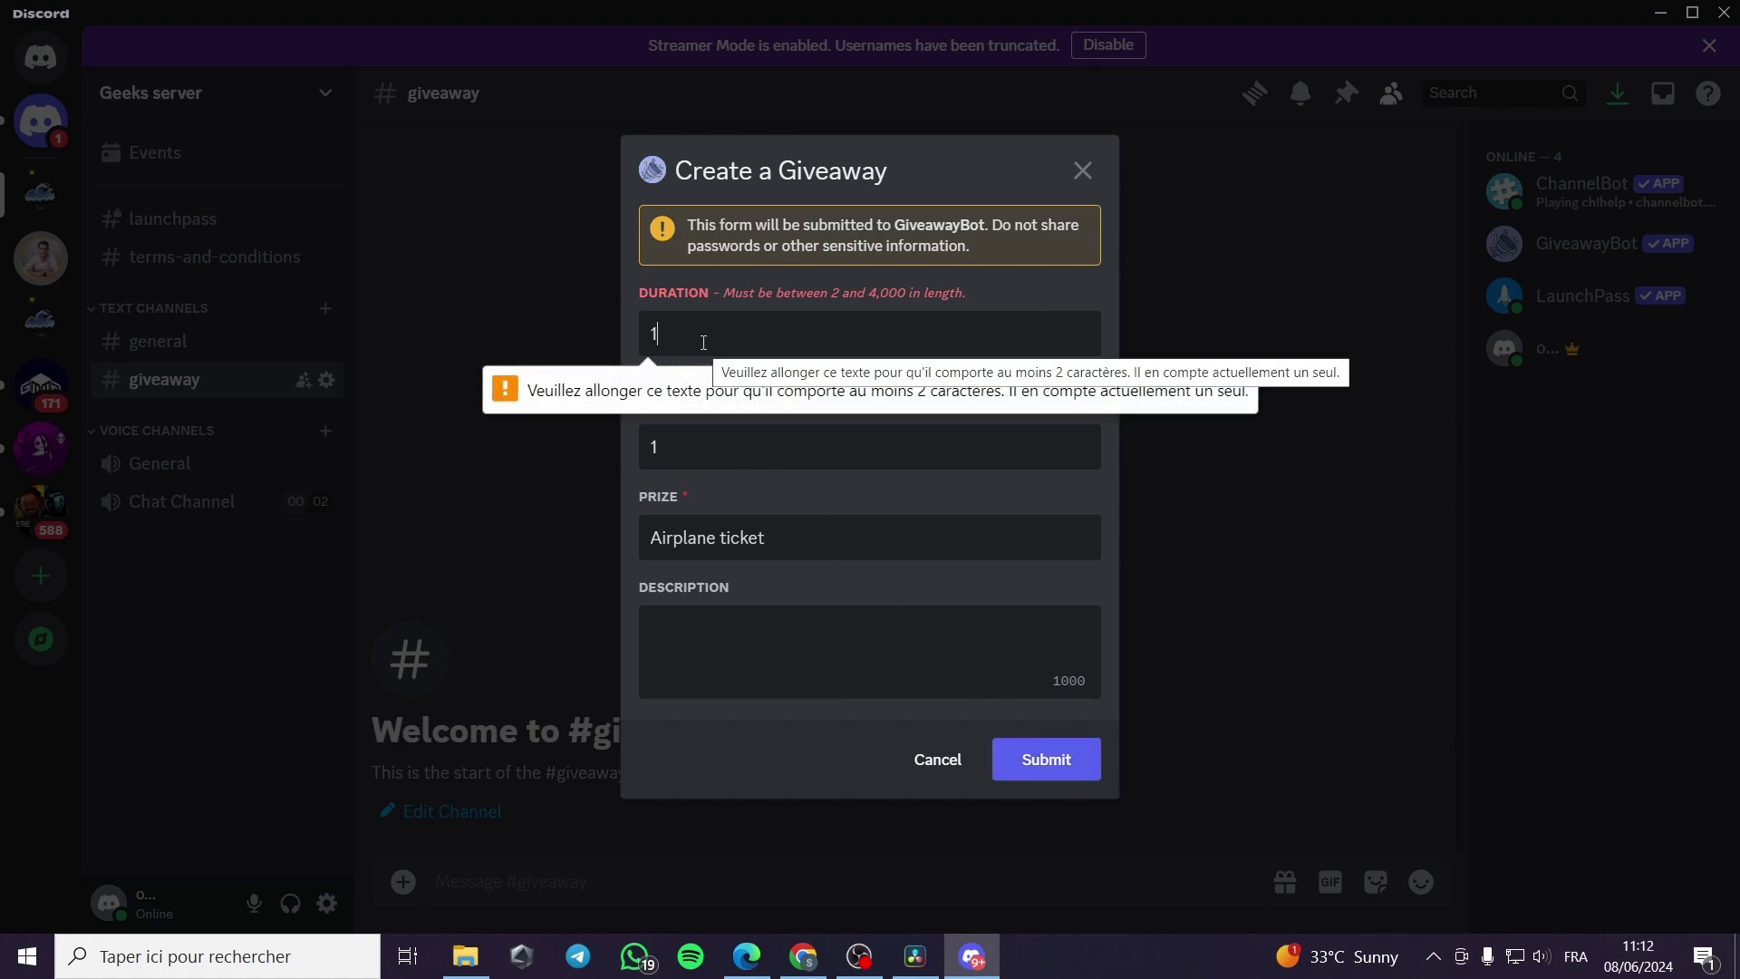
Step: Replace the giveaway duration with 0.1 and try to submit the form again
{"action": "left_click_drag", "start_coordinate": [699, 339], "coordinate": [644, 332]}
{"action": "type", "text": "0.1"}
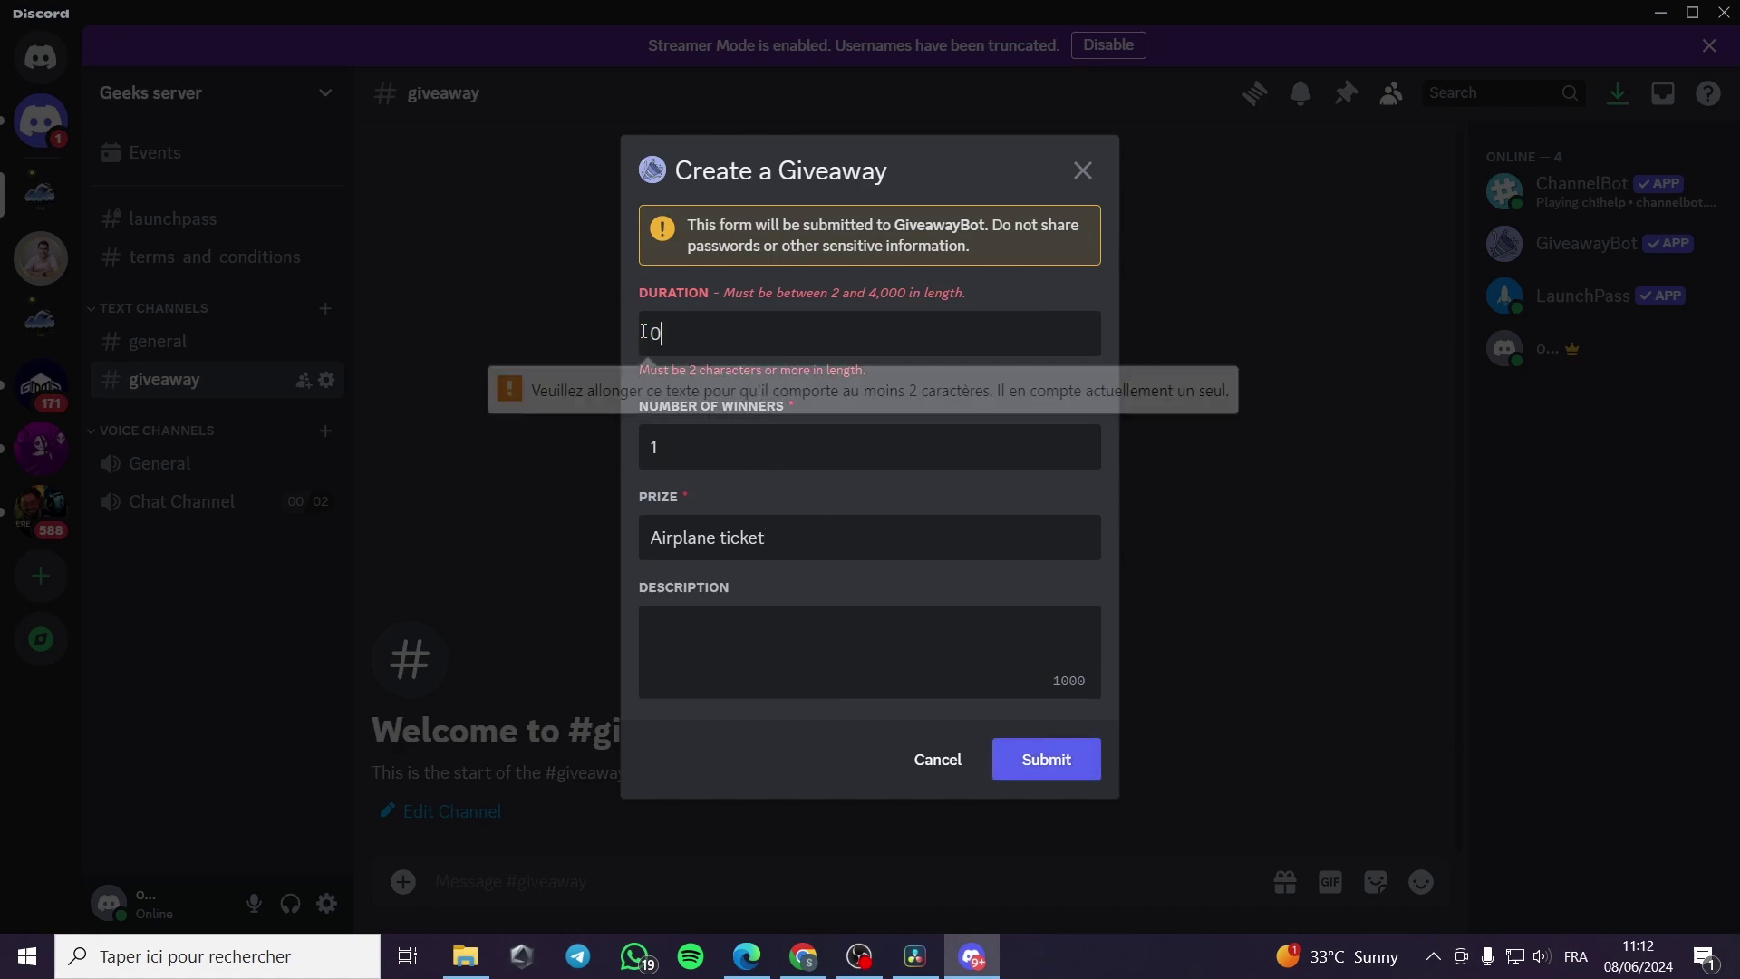
{"action": "left_click", "coordinate": [1049, 758]}
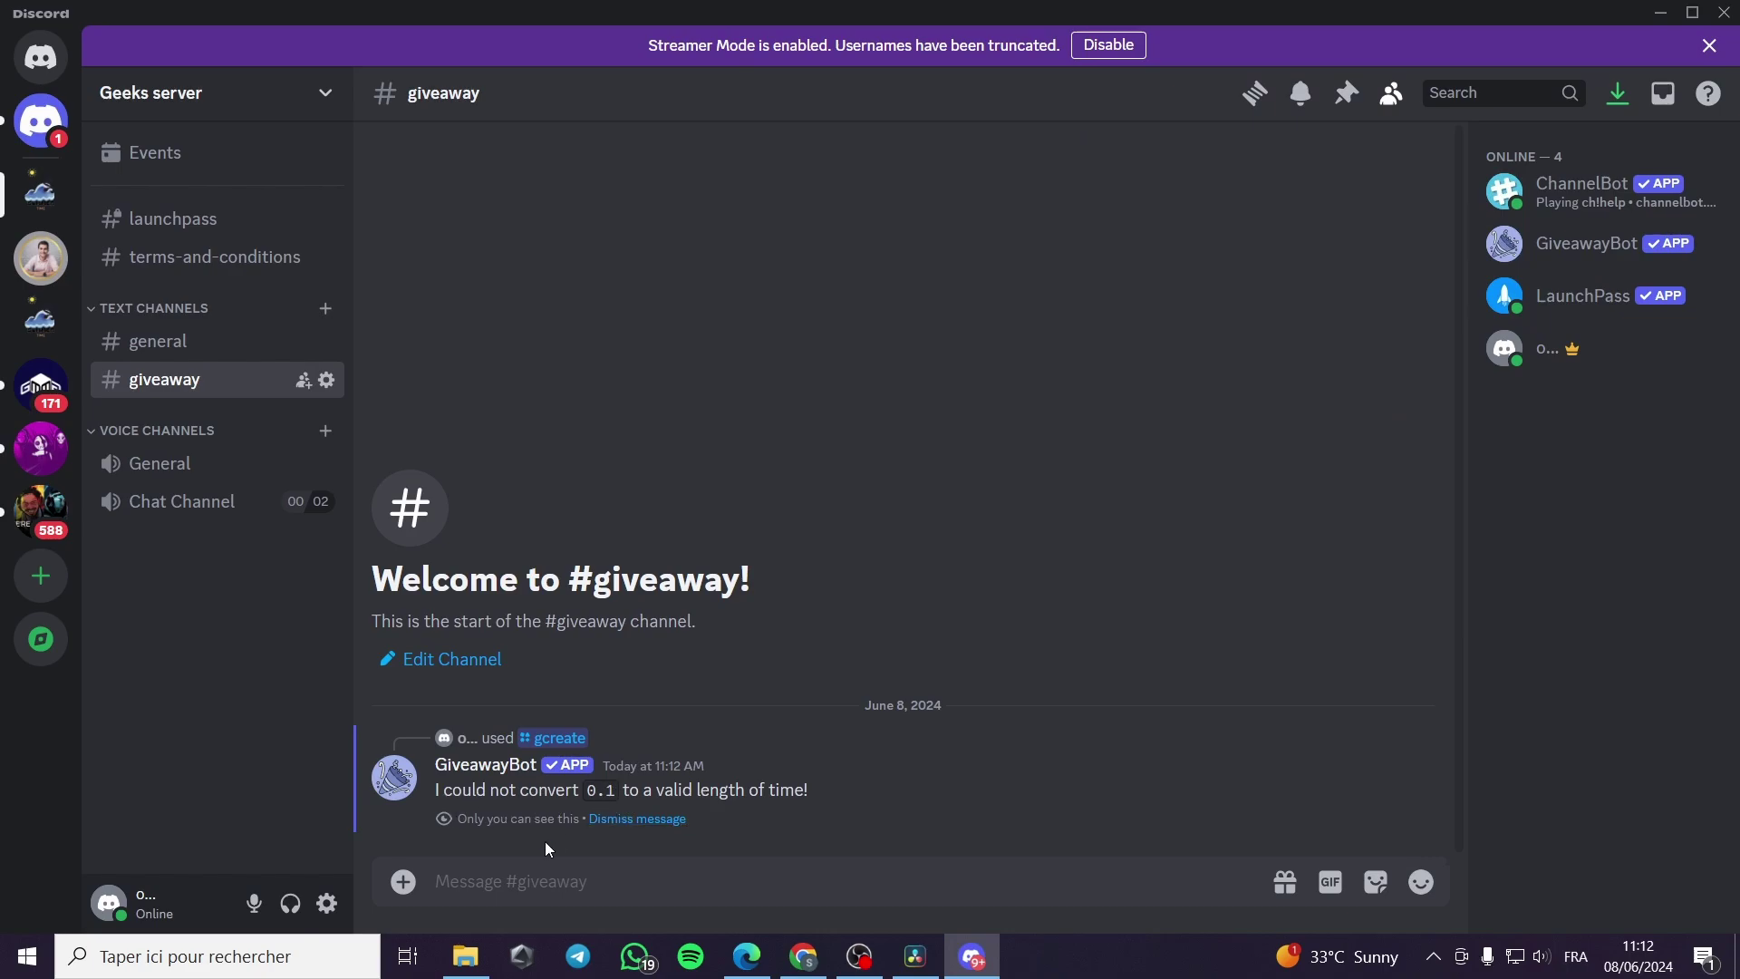
Step: Create a giveaway with /gcreate, using duration "10 secondes" and prize "airplane ticket", and enter it as a participant
{"action": "type", "text": "/"}
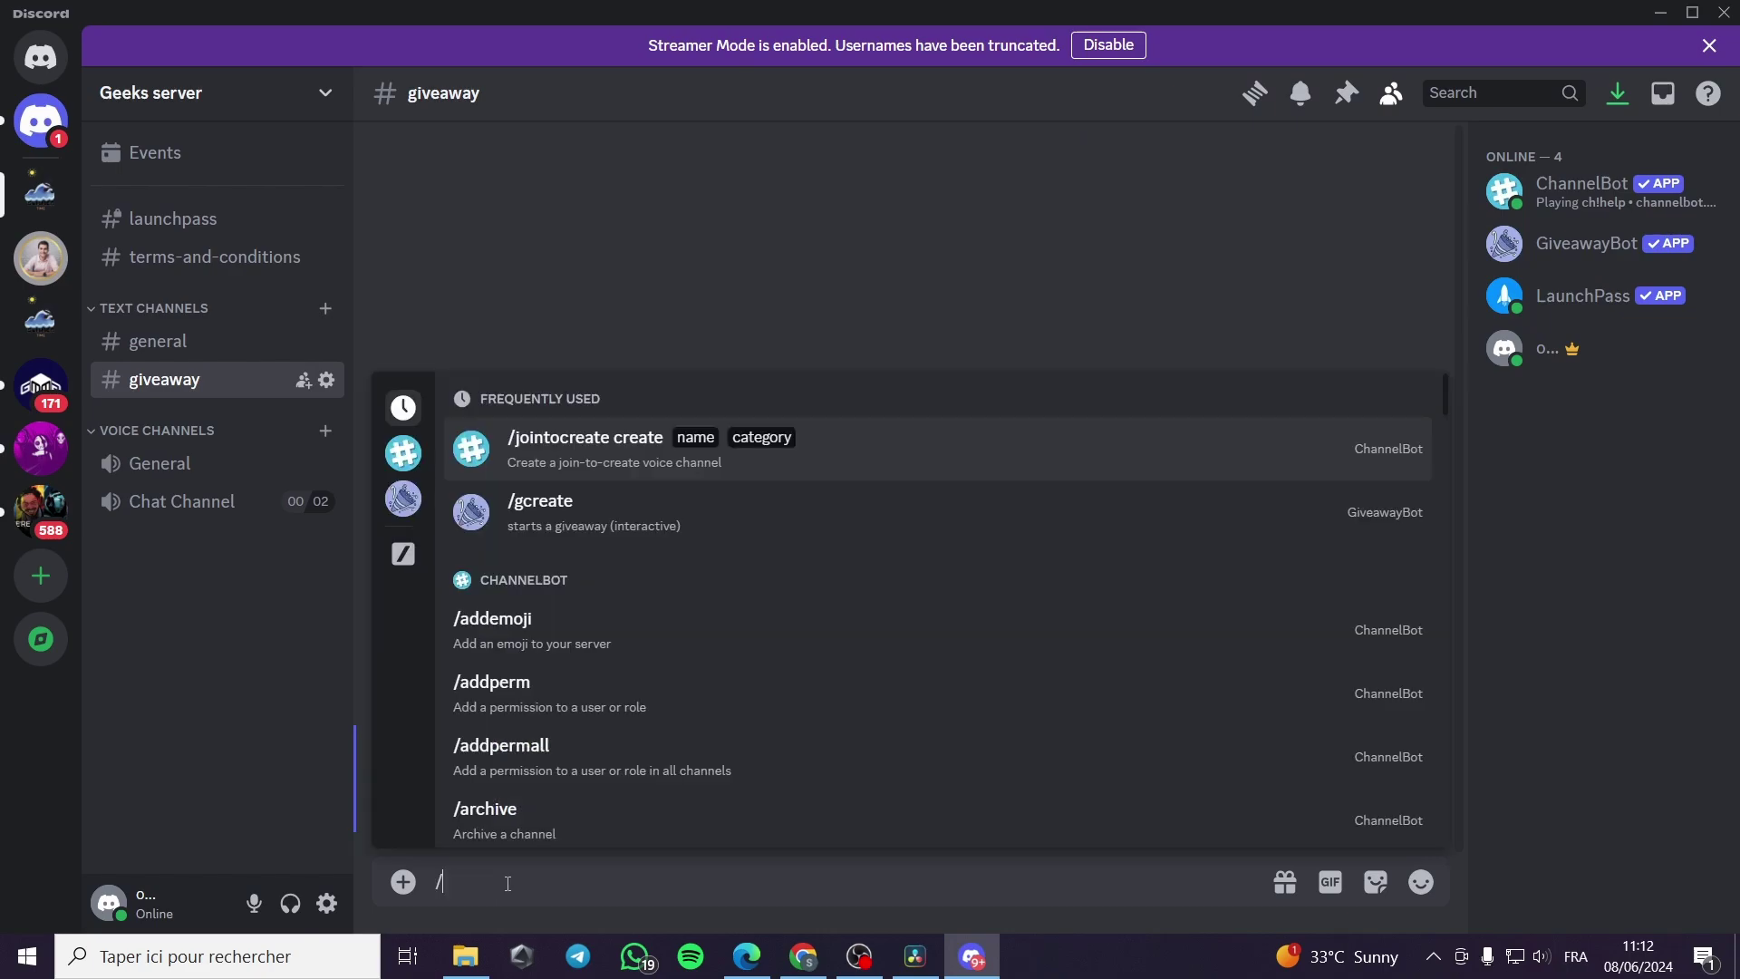
{"action": "left_click", "coordinate": [595, 501]}
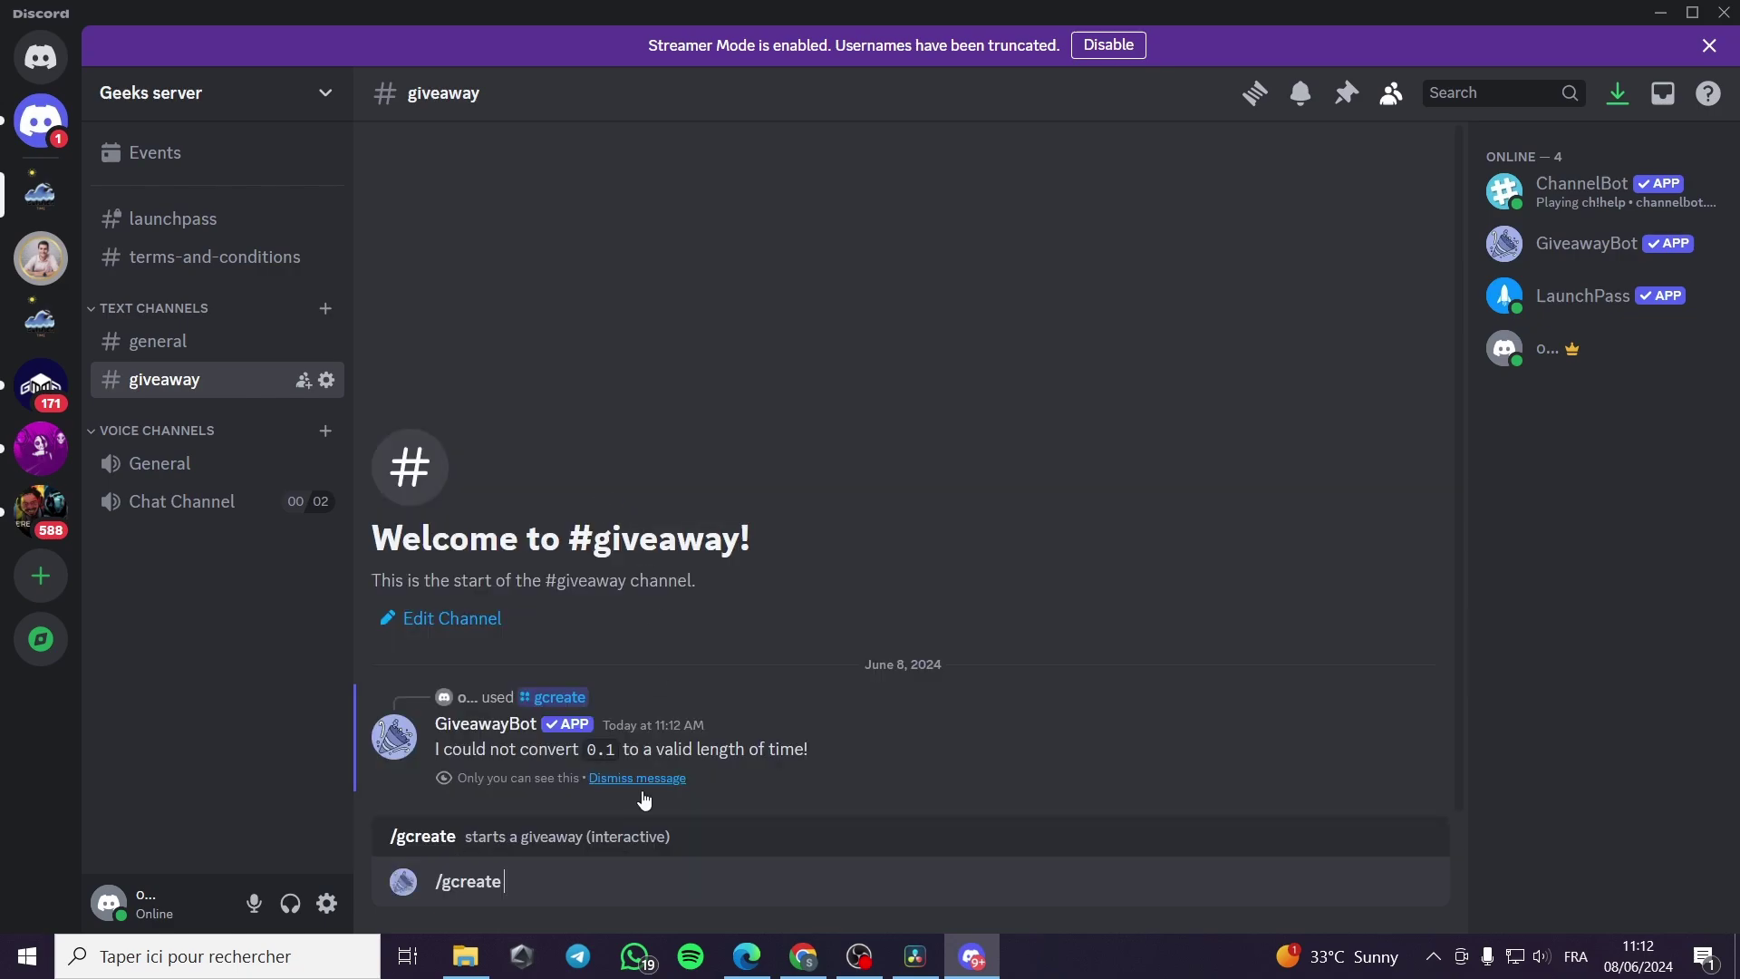
{"action": "key", "text": "Return"}
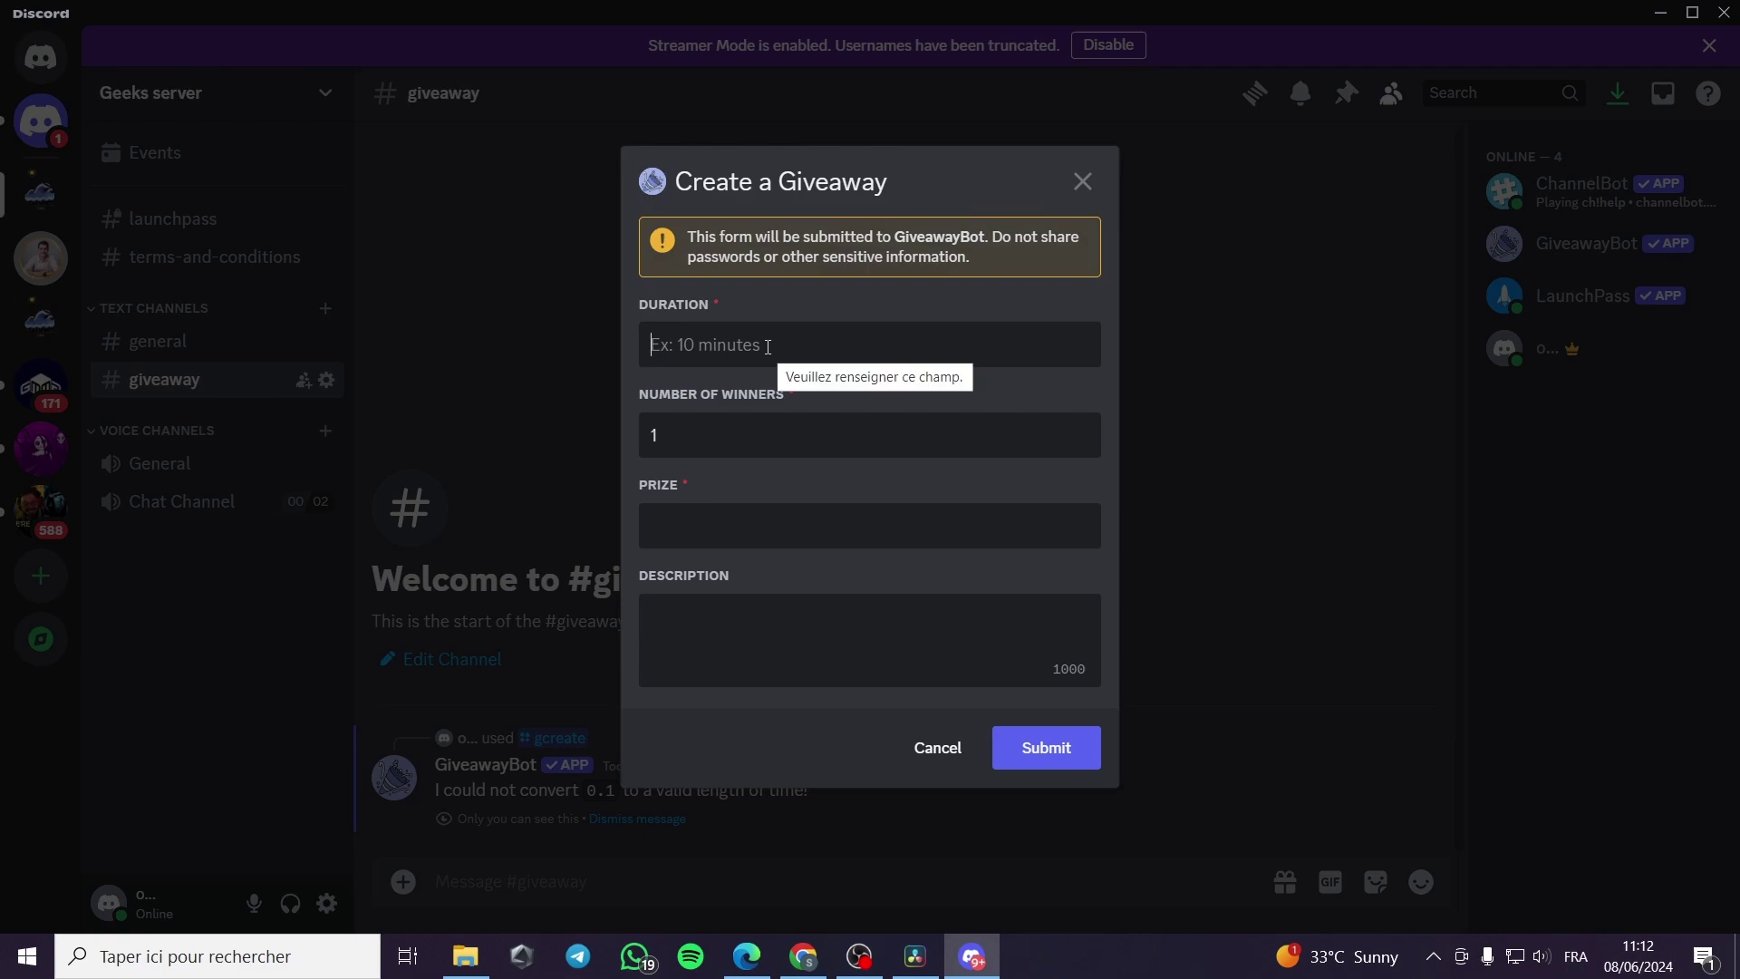
{"action": "type", "text": "10"}
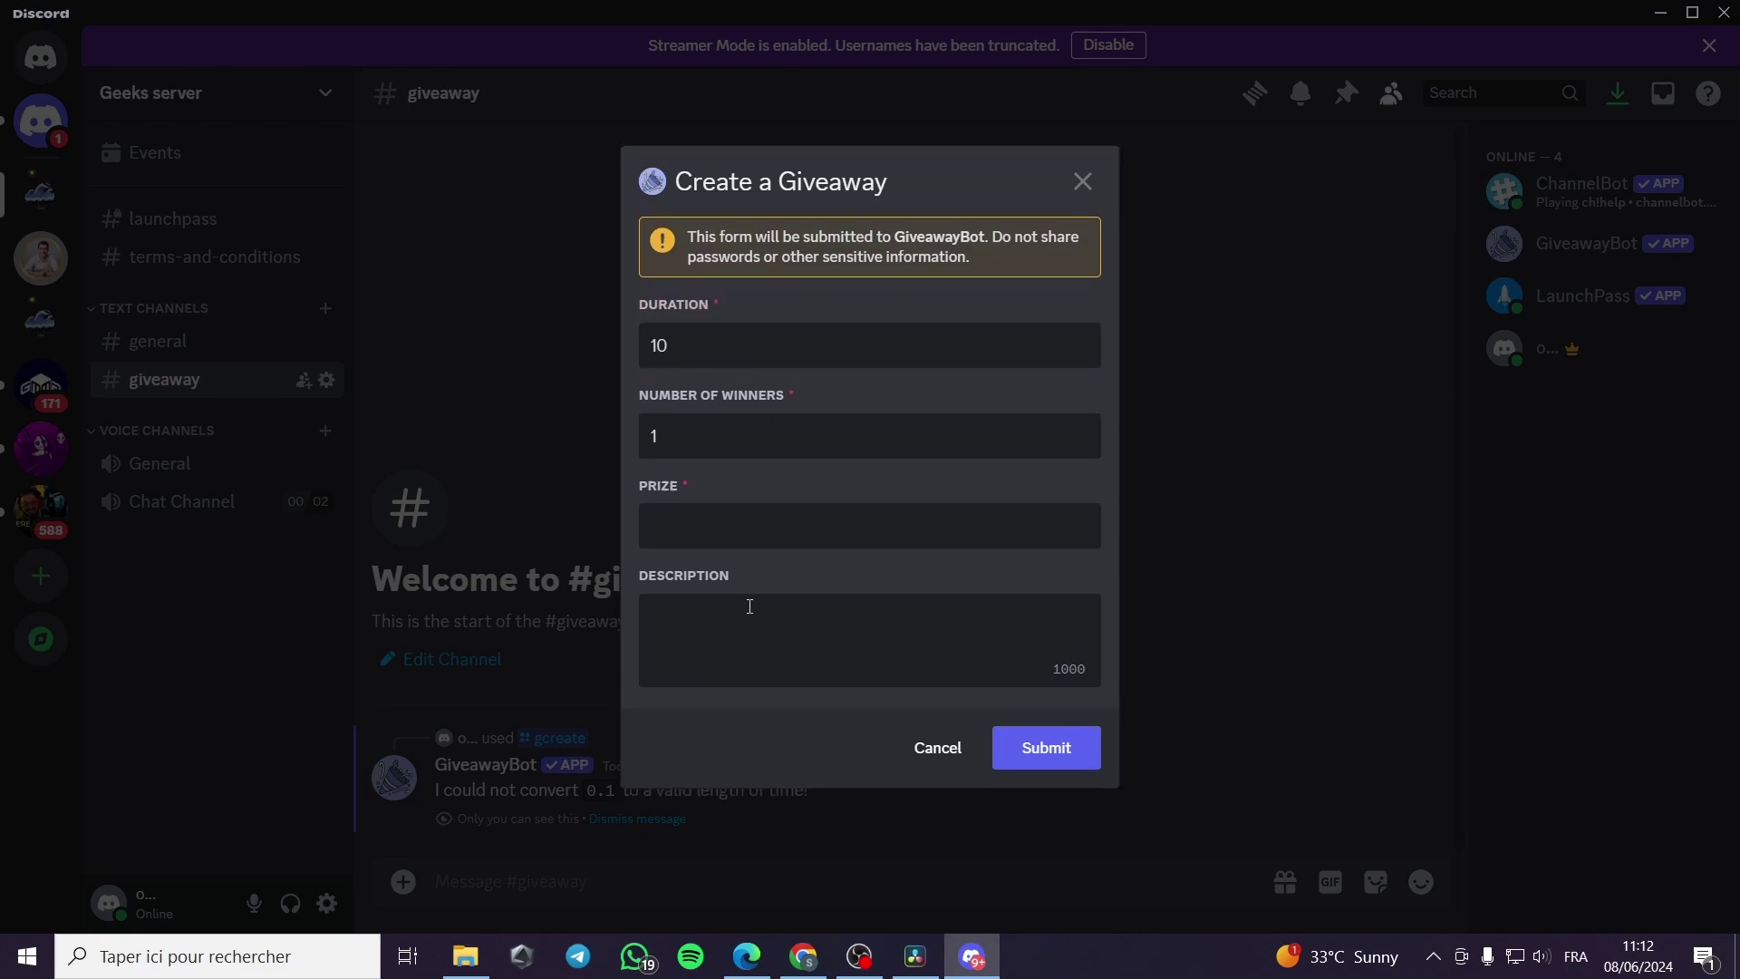
{"action": "type", "text": " secondes"}
{"action": "left_click", "coordinate": [762, 529]}
{"action": "type", "text": "airplane ticket"}
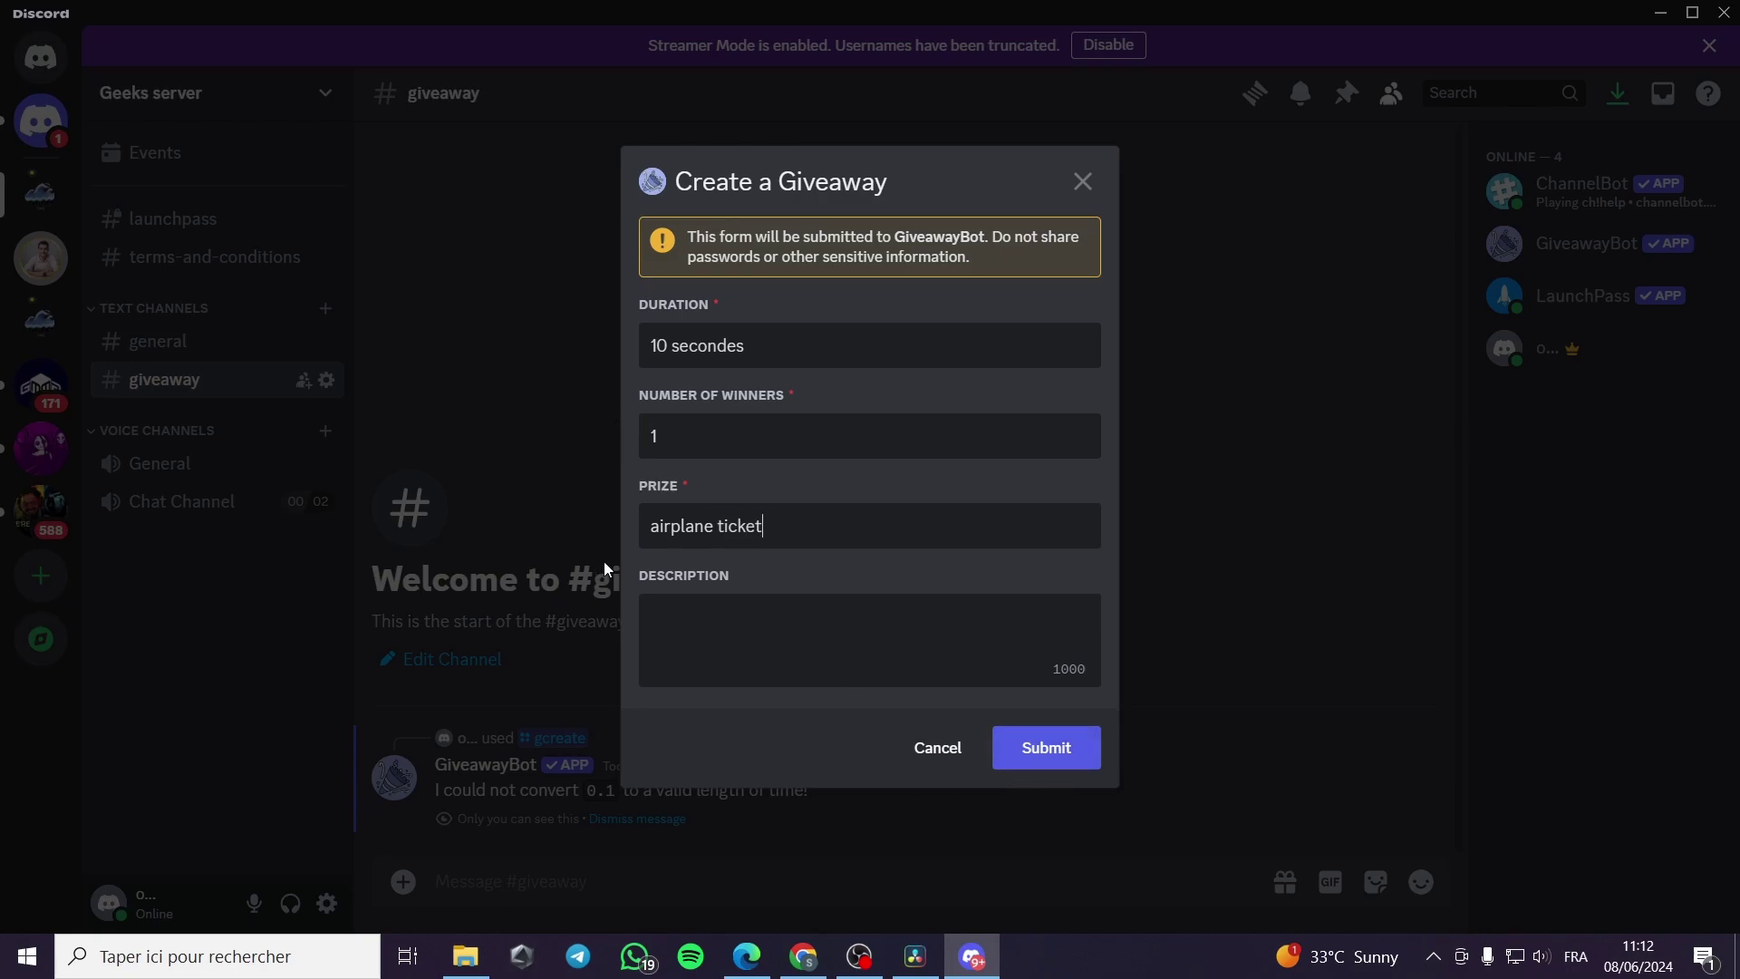
{"action": "left_click", "coordinate": [1047, 746]}
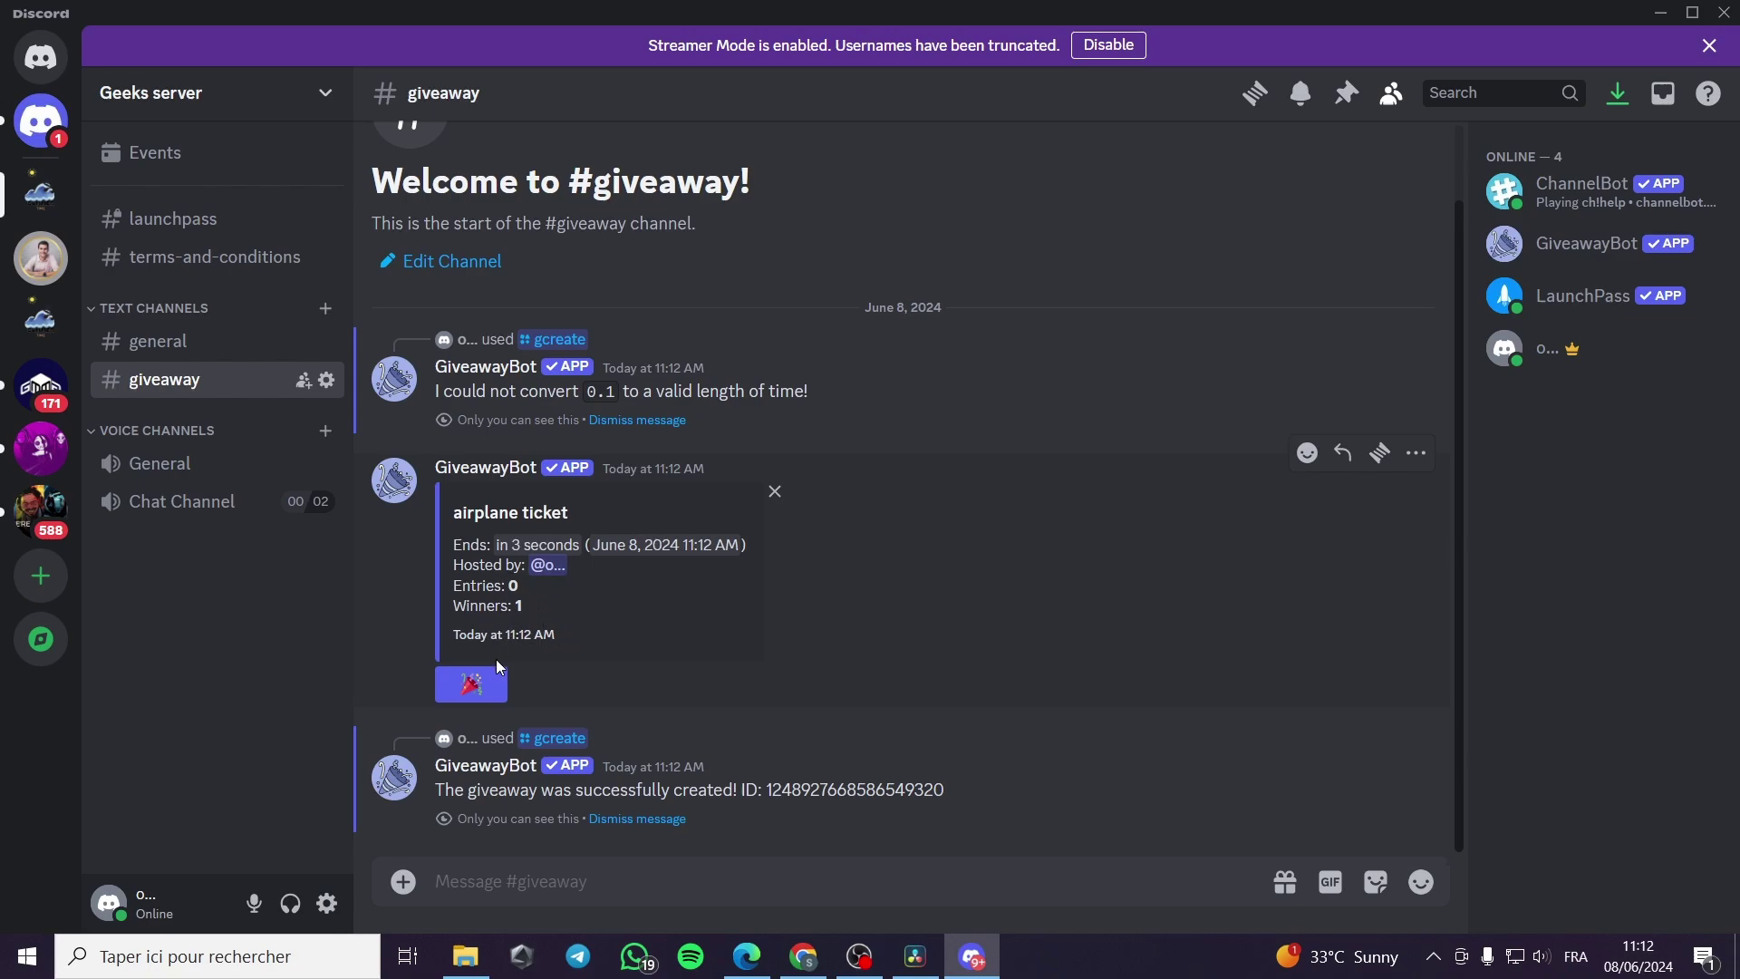
{"action": "left_click", "coordinate": [483, 693]}
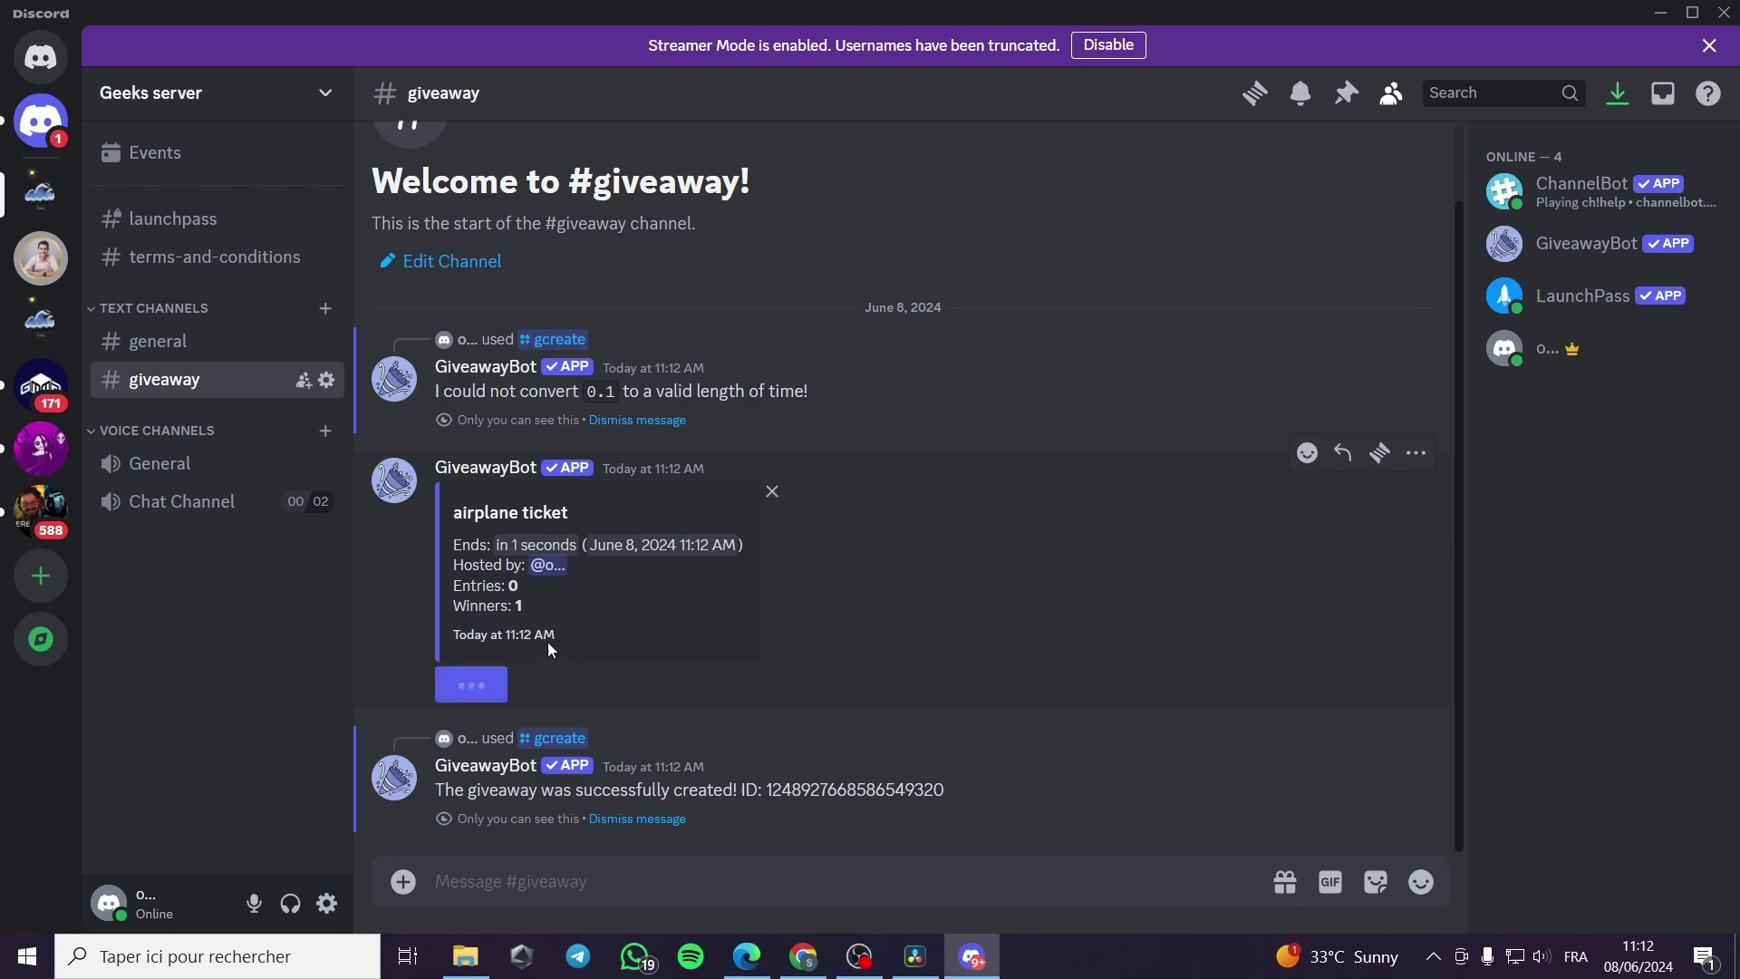